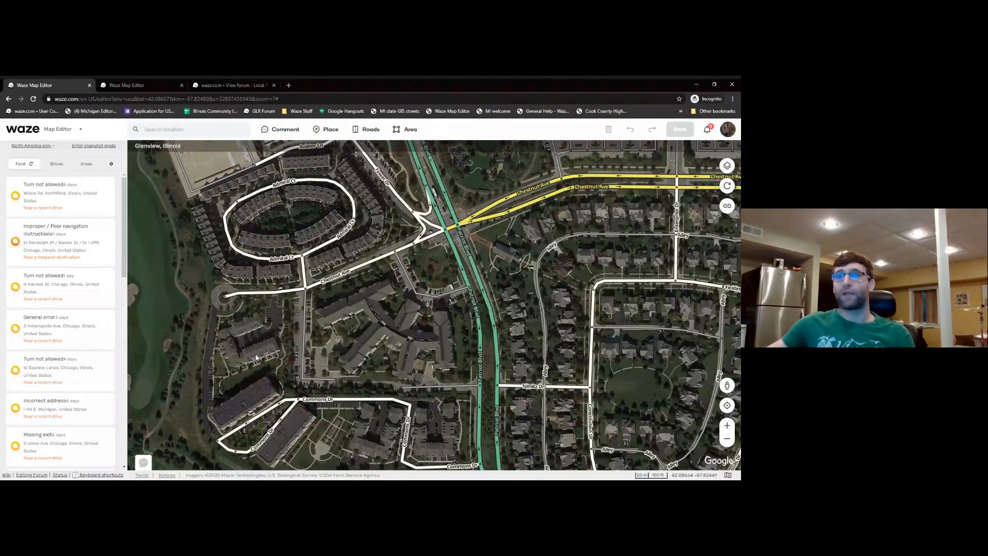
- Pick the Road drawing tool and frame the Commons Dr junction by the unmapped path
left_click_drag(242, 355, 375, 284)
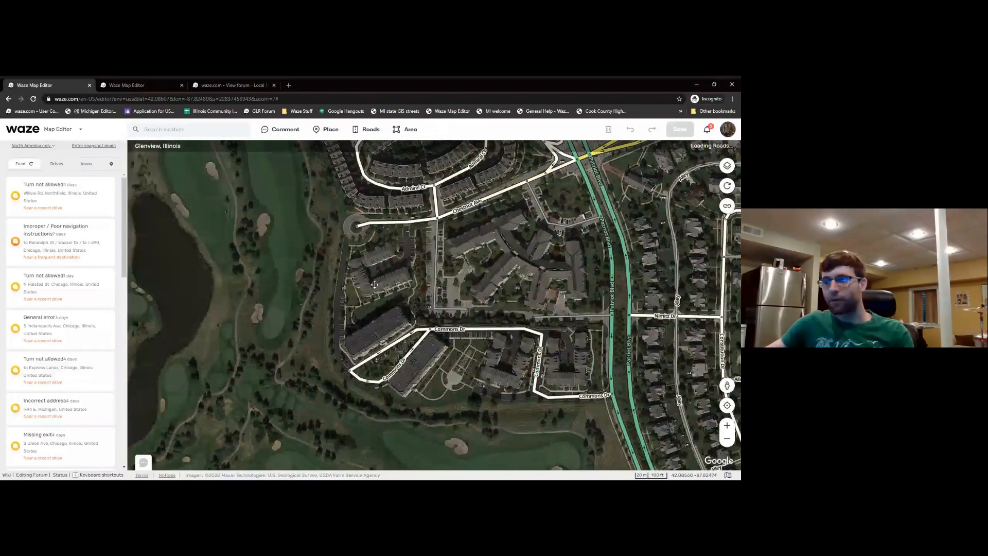
left_click_drag(329, 296, 365, 286)
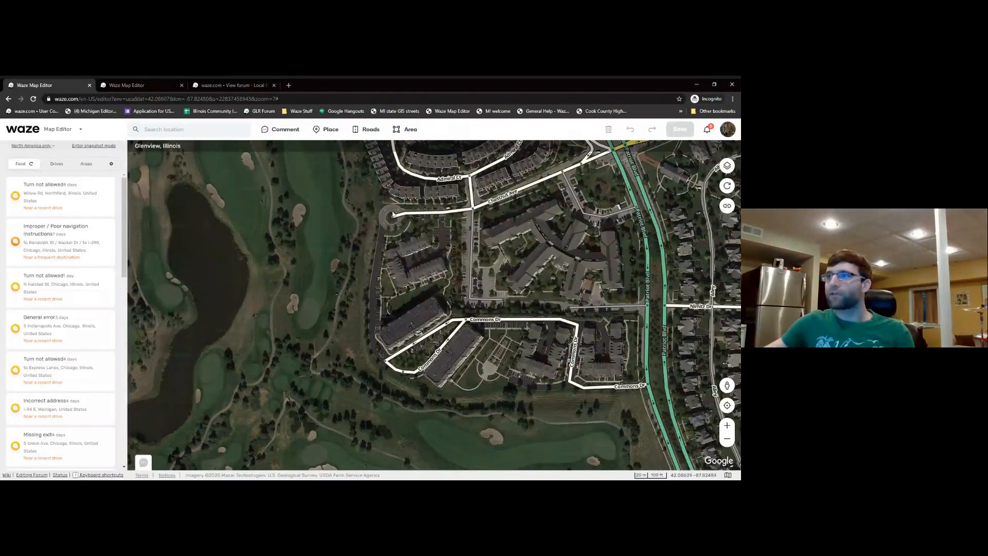
mouse_move(369, 129)
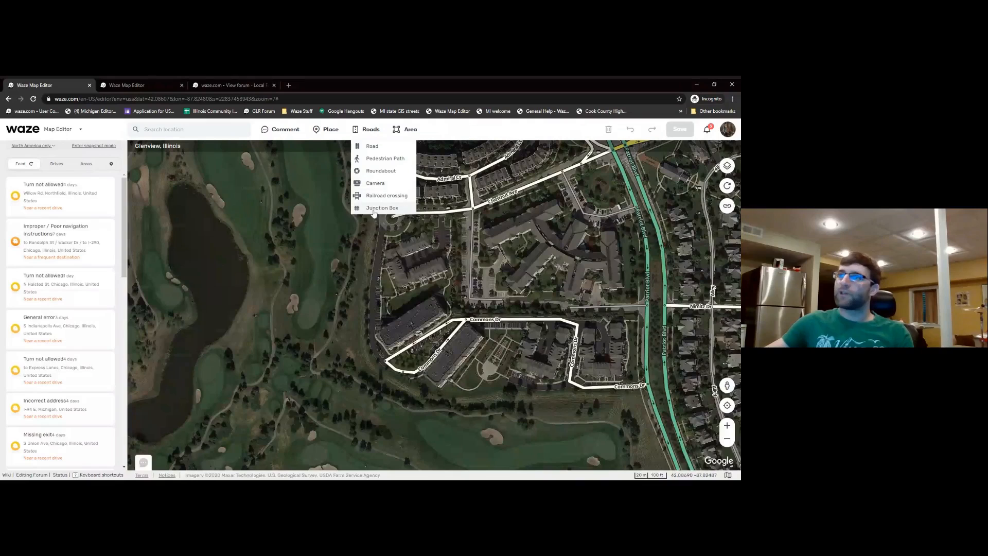
left_click(375, 149)
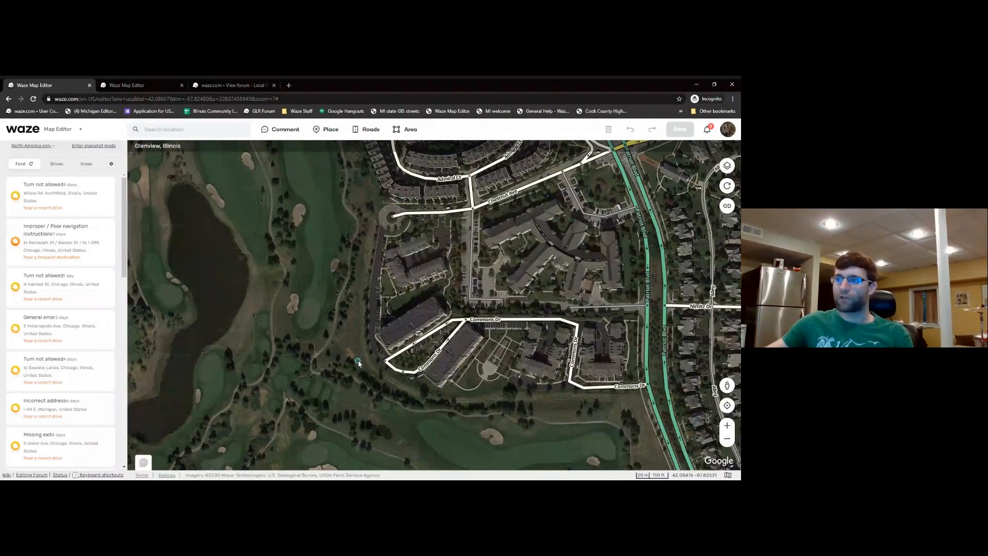
left_click_drag(359, 363, 338, 344)
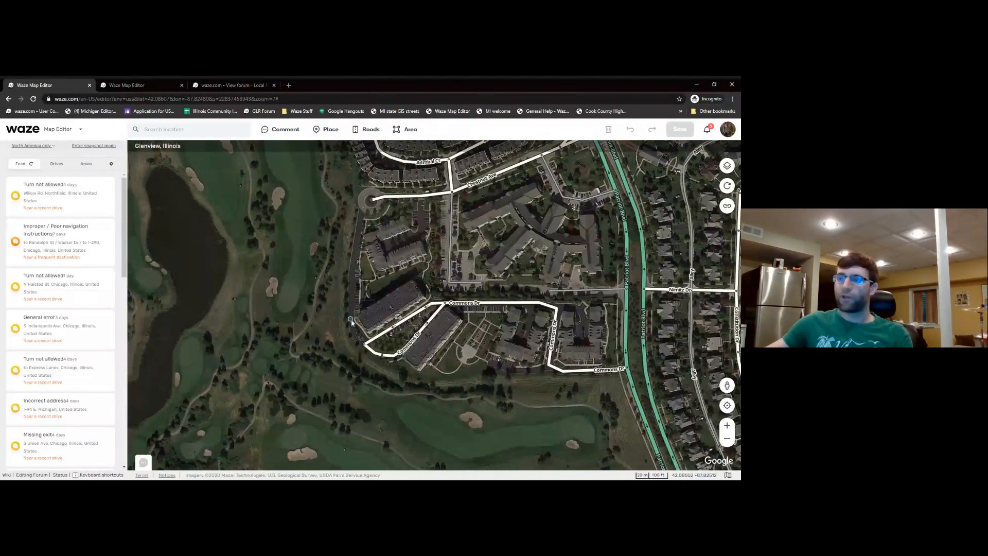
scroll(355, 345, "up", 1)
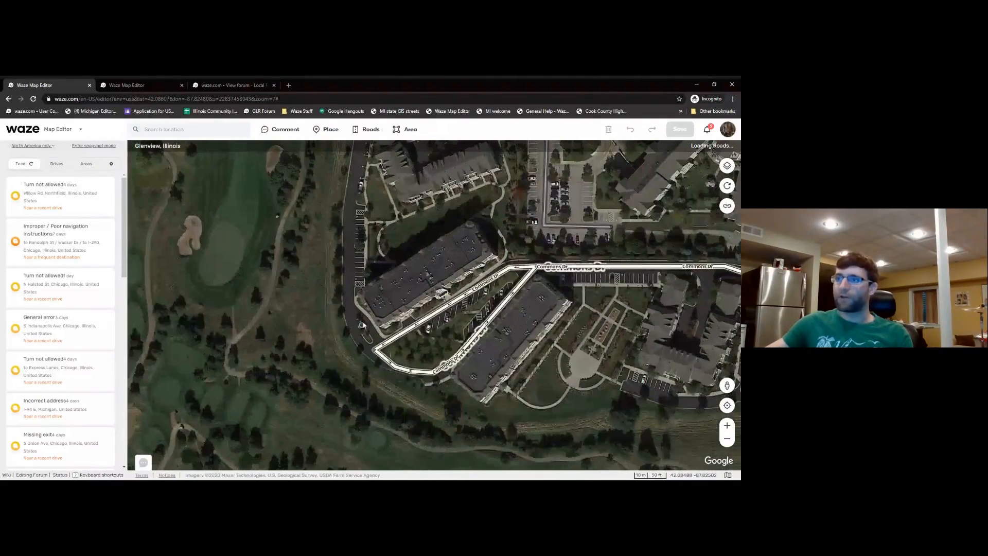
left_click_drag(365, 211, 361, 314)
left_click_drag(349, 402, 347, 310)
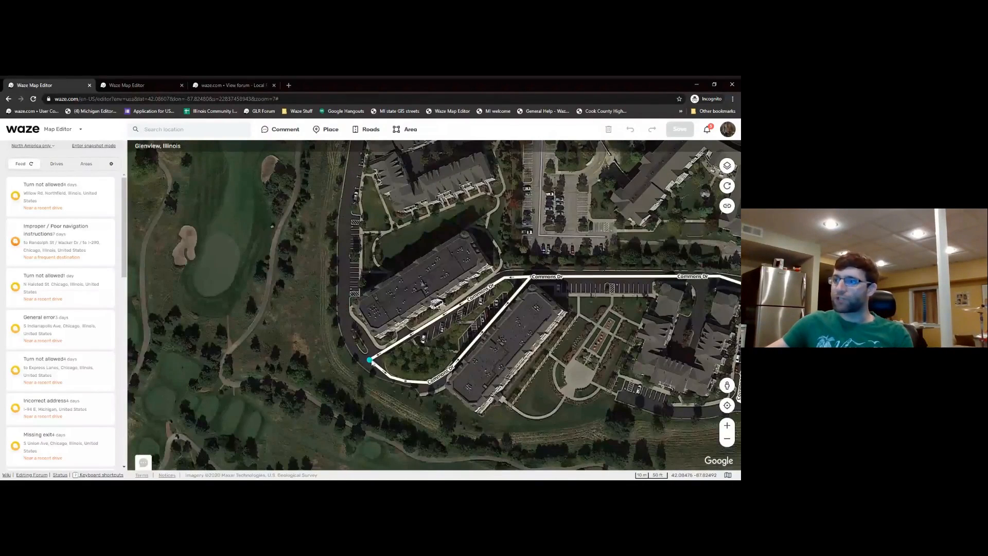
- Start the road at the Commons Dr junction, add a bend along the path, and pan north
left_click(369, 362)
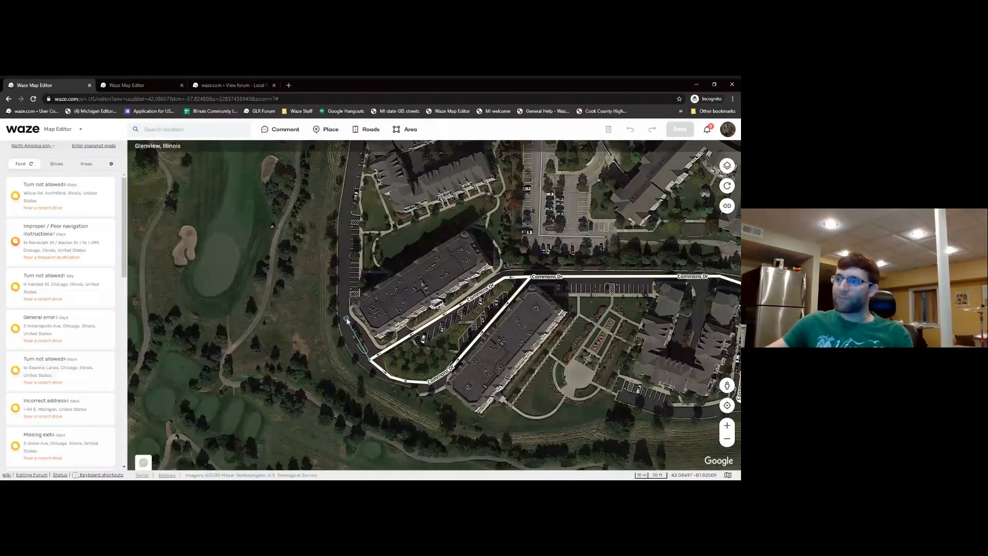
left_click(346, 318)
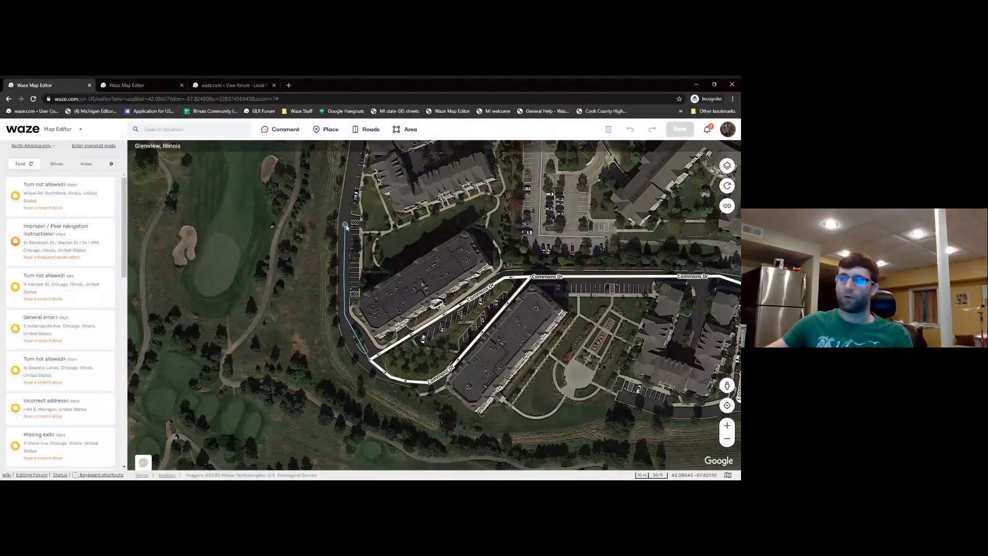
key("Up")
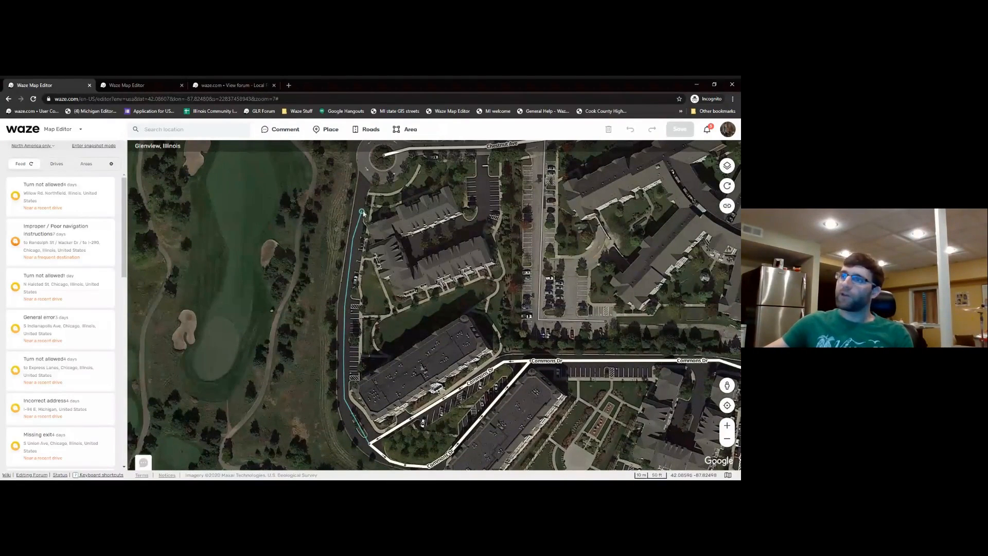
key("Up")
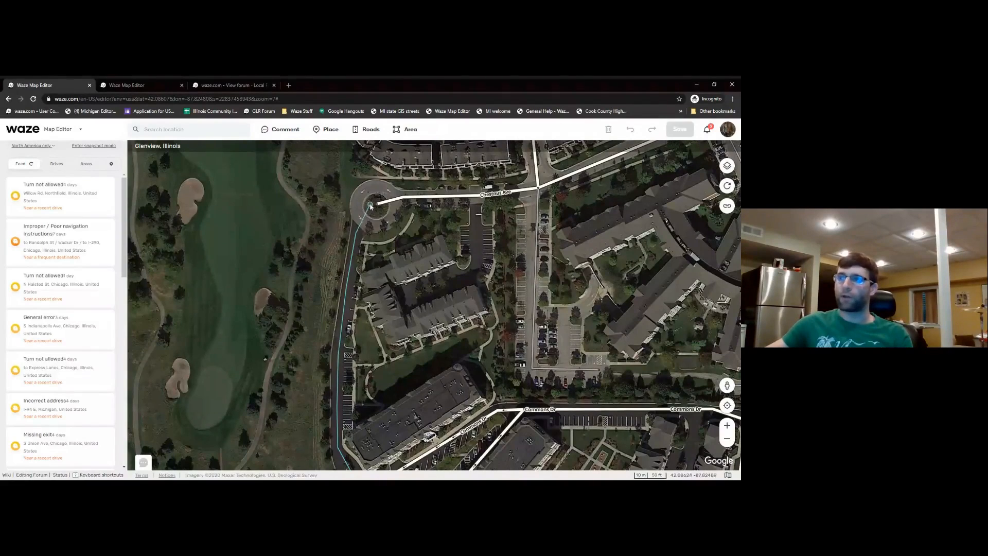
- End the new road at the Chestnut Ave cul-de-sac node and frame the whole road
left_click(377, 205)
left_click_drag(369, 296, 380, 238)
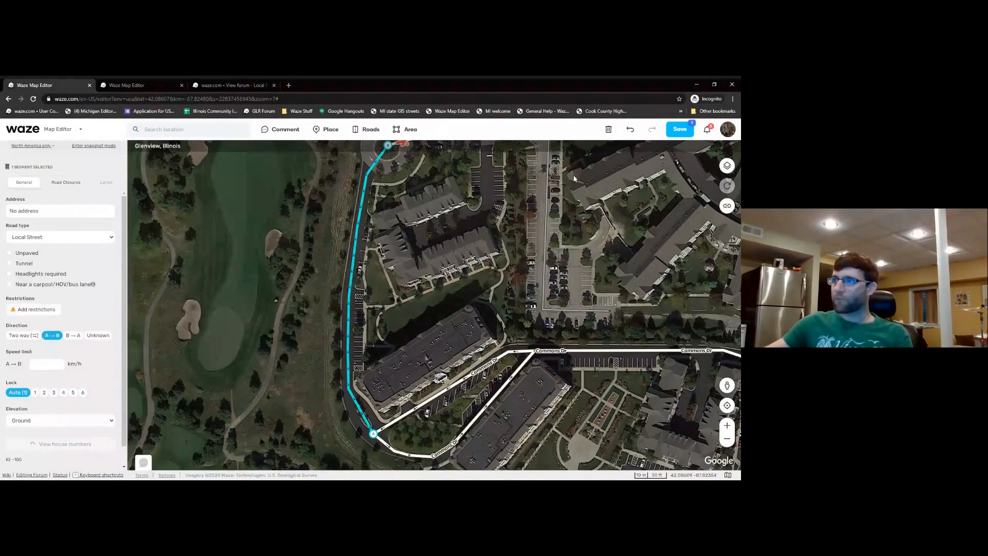
left_click_drag(398, 203, 404, 235)
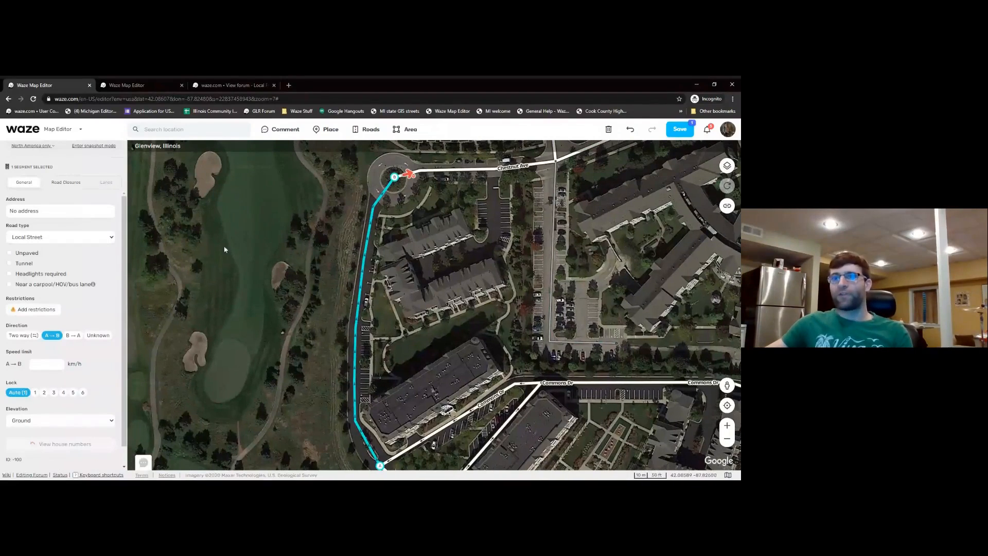
- Attempt to save, then choose Edit in the warning dialog to keep editing
left_click(679, 131)
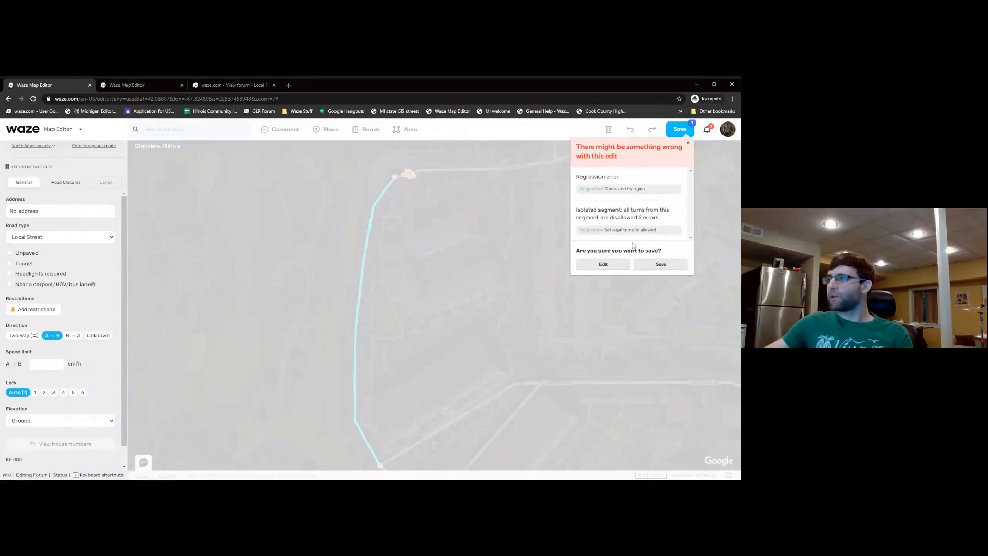
left_click(603, 263)
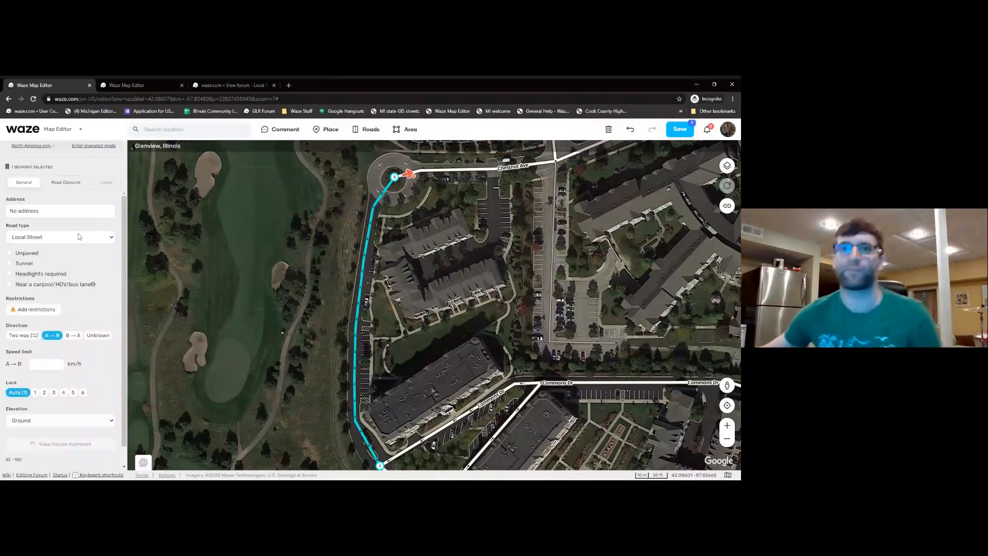
scroll(122, 219, "down", 2)
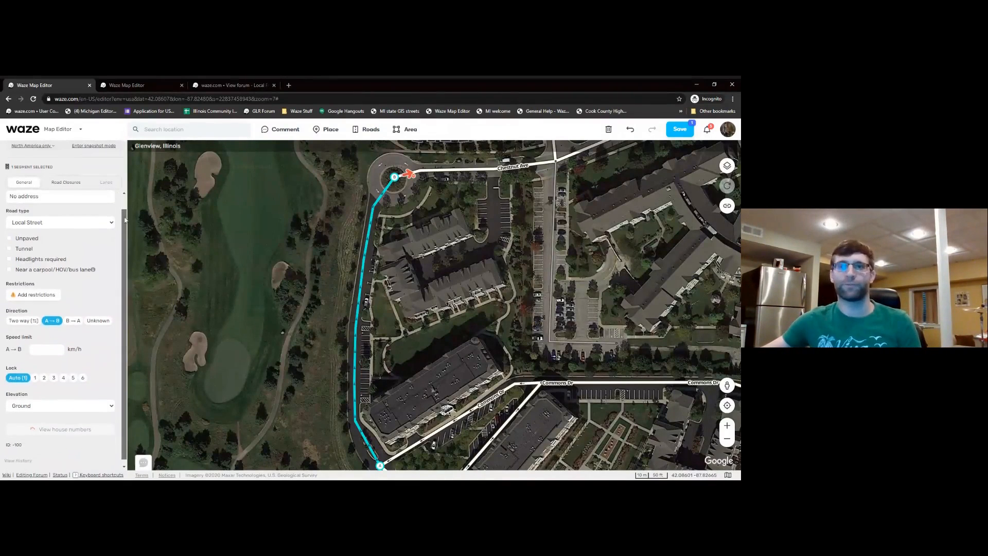
scroll(122, 219, "up", 2)
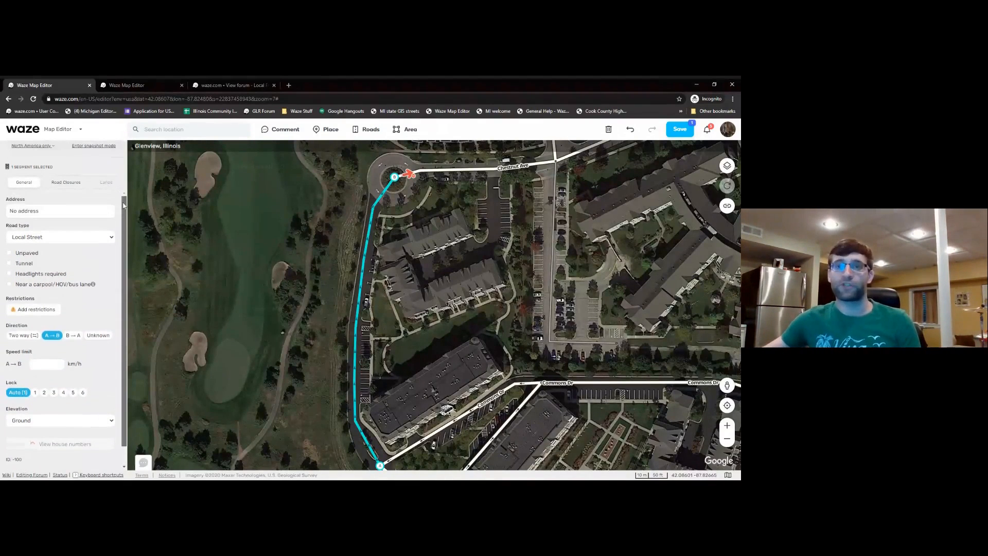
- Give the new road the street Commons Dr, keeping Glenview as its city
left_click(45, 215)
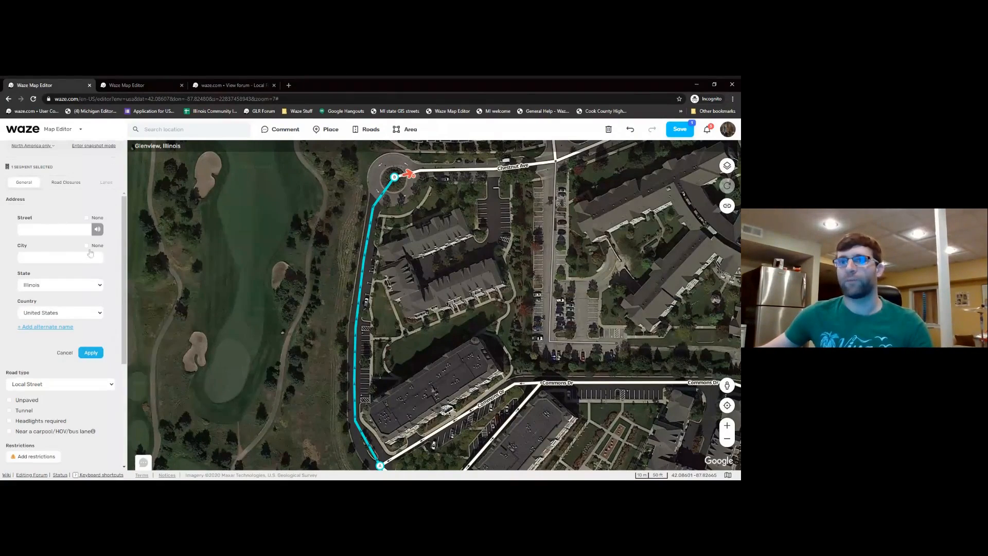
left_click_drag(184, 261, 181, 245)
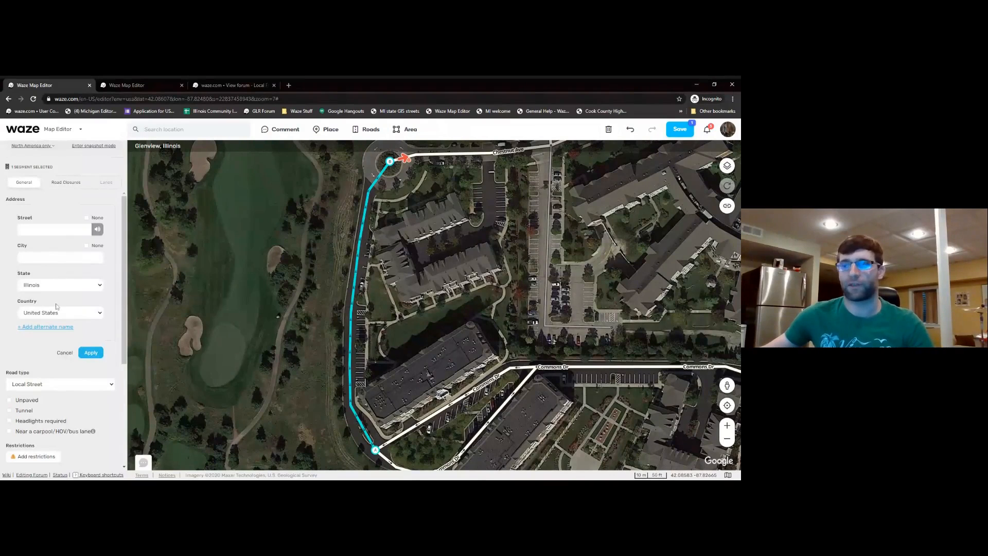
left_click_drag(254, 292, 253, 282)
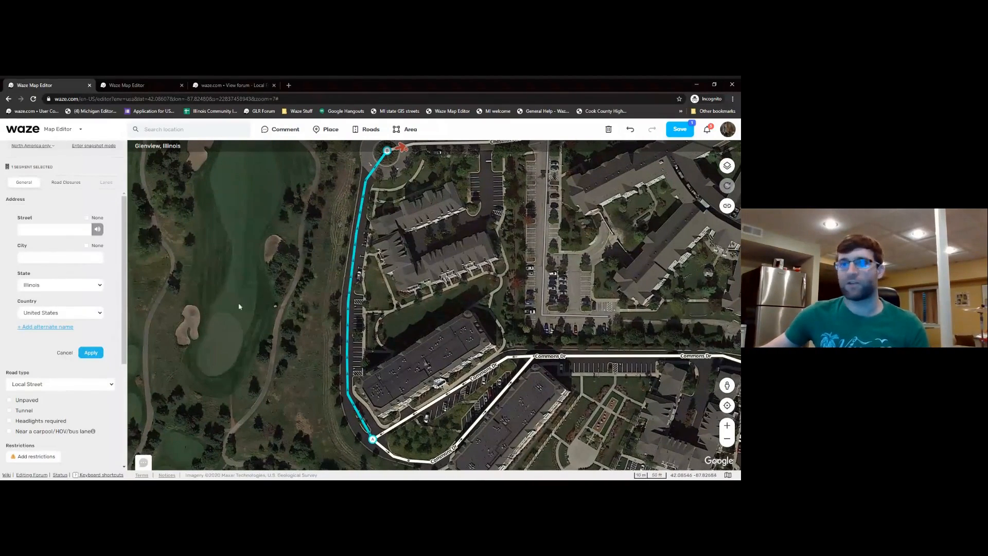
left_click(48, 230)
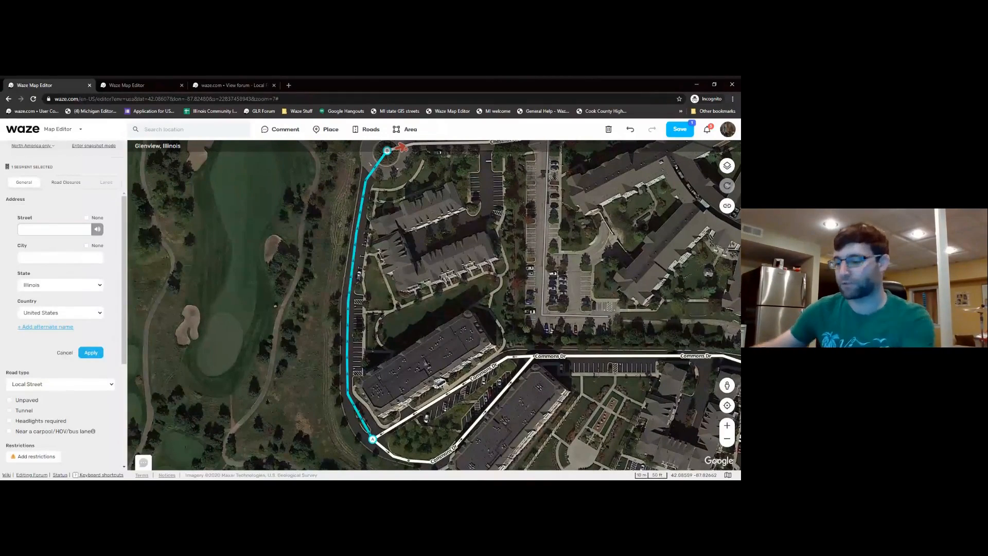
type("Co")
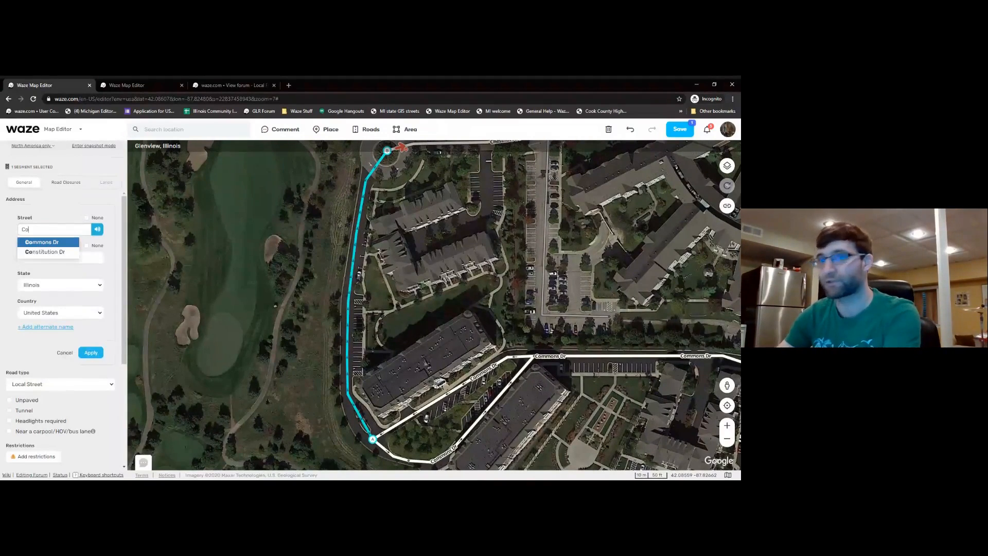
type("mmon")
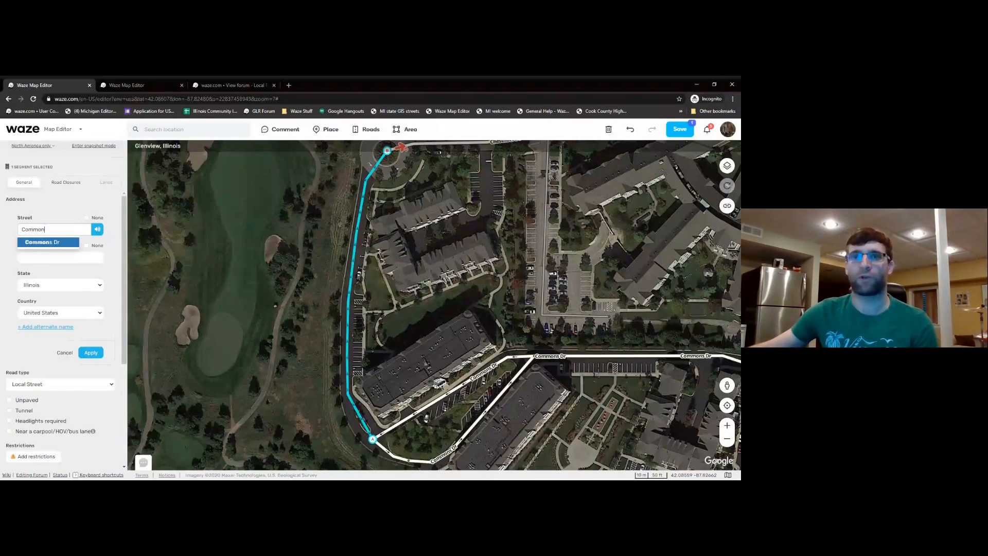
key("Return")
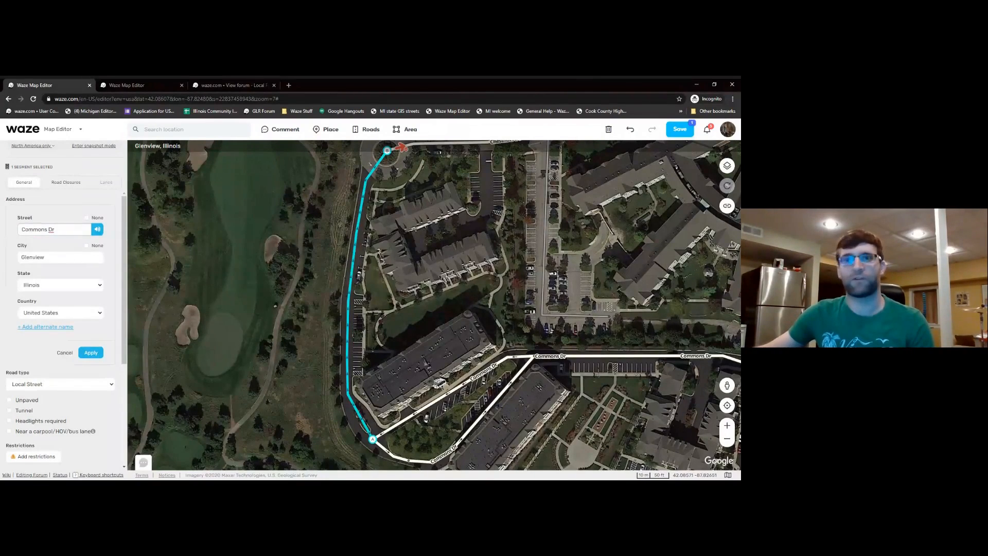
left_click(87, 246)
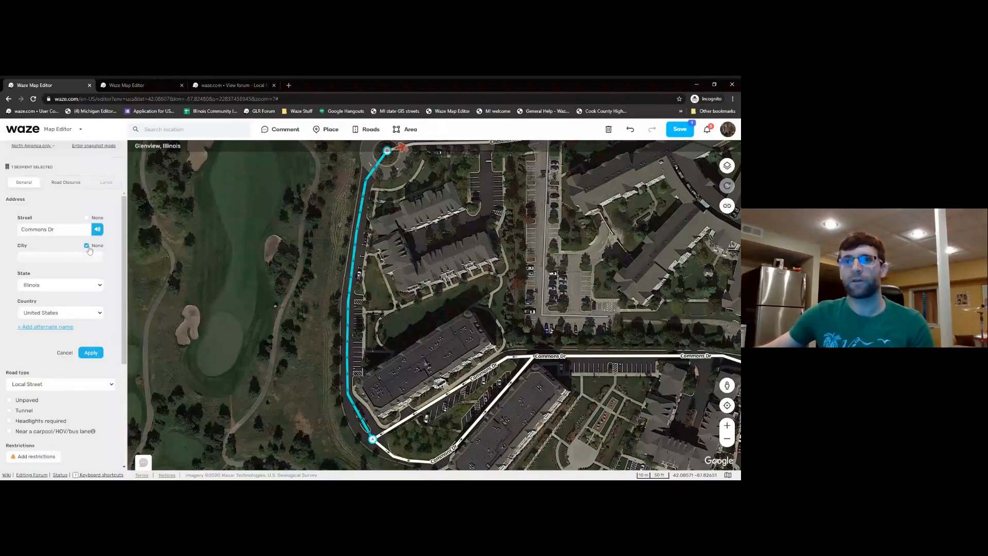
left_click(87, 246)
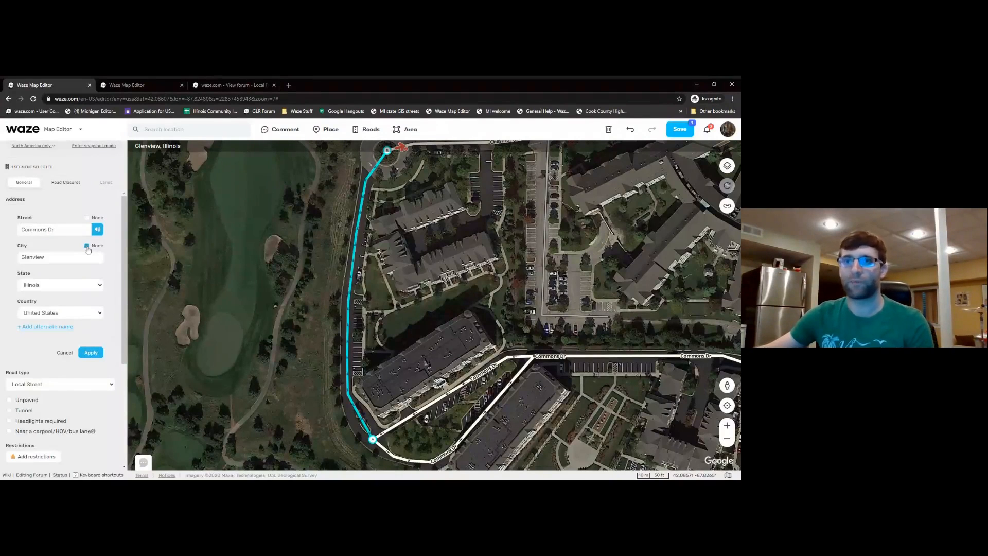
- Apply the Commons Dr, Glenview address and review the segment properties panel
left_click(91, 353)
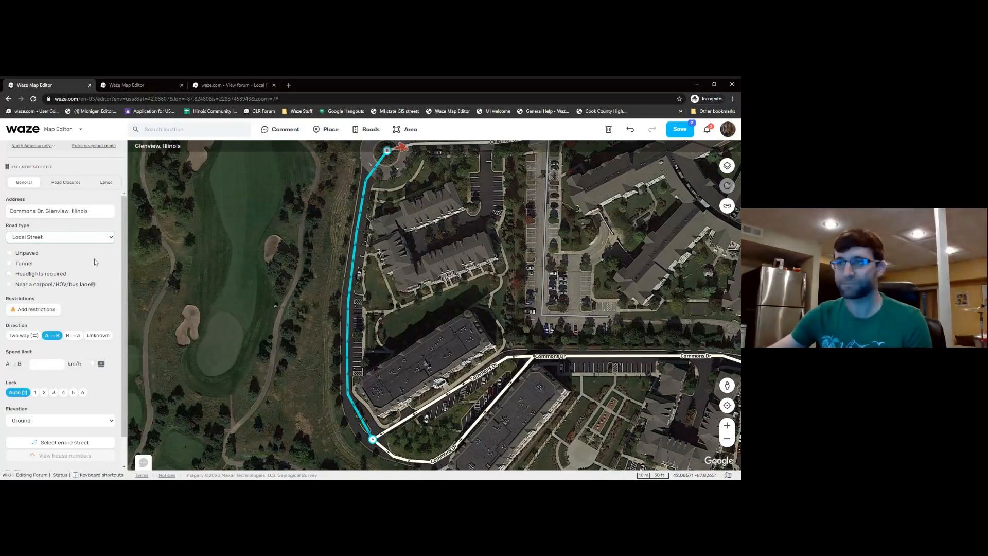
scroll(122, 231, "down", 1)
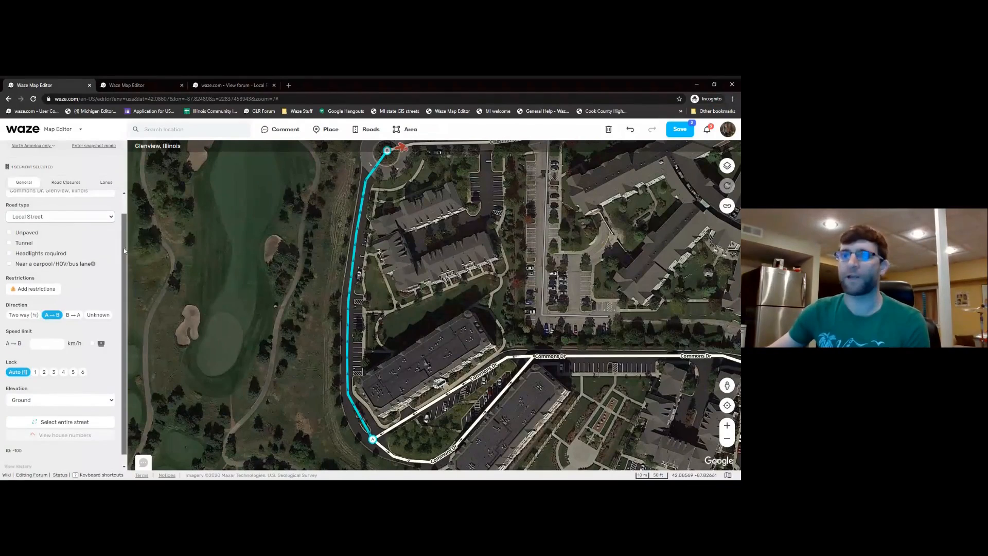
scroll(119, 248, "down", 1)
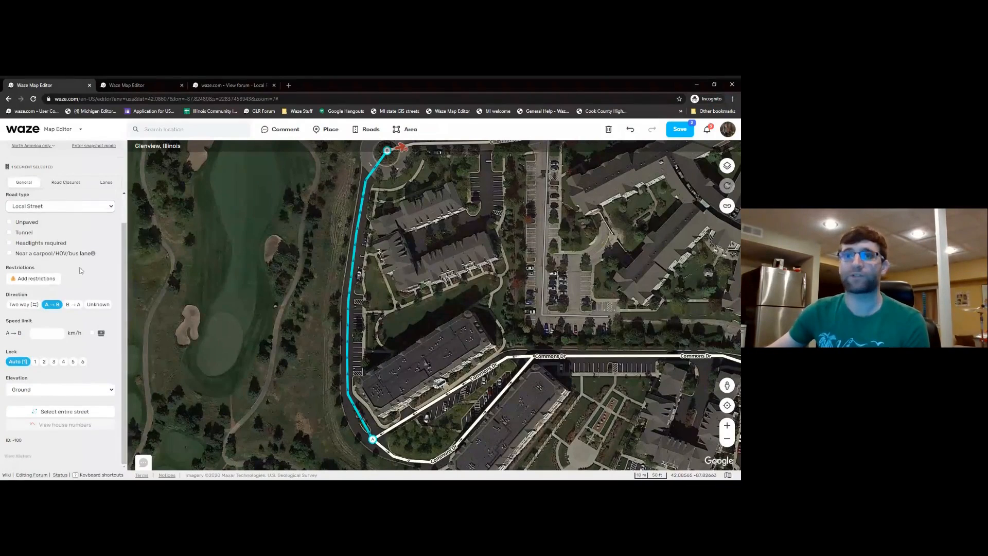
left_click(35, 280)
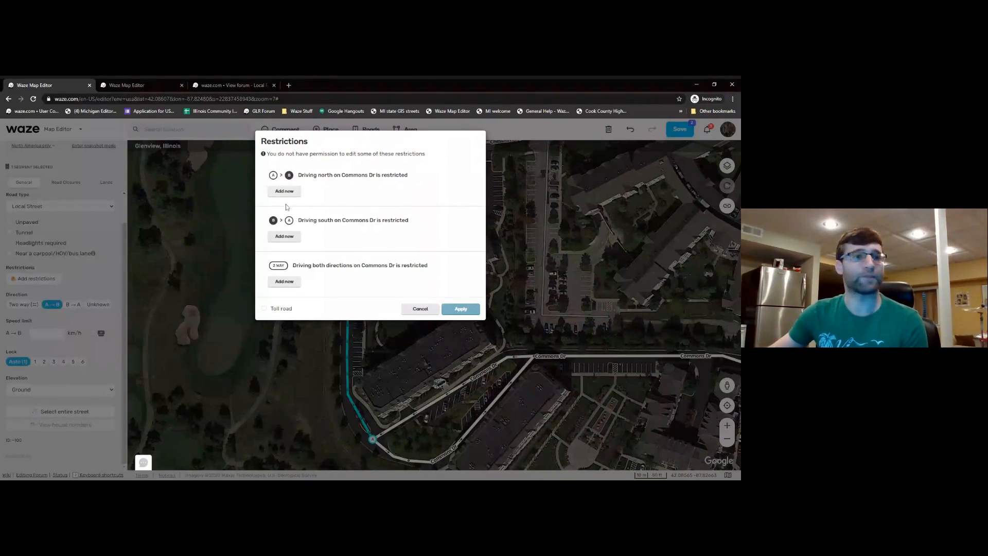
left_click(420, 309)
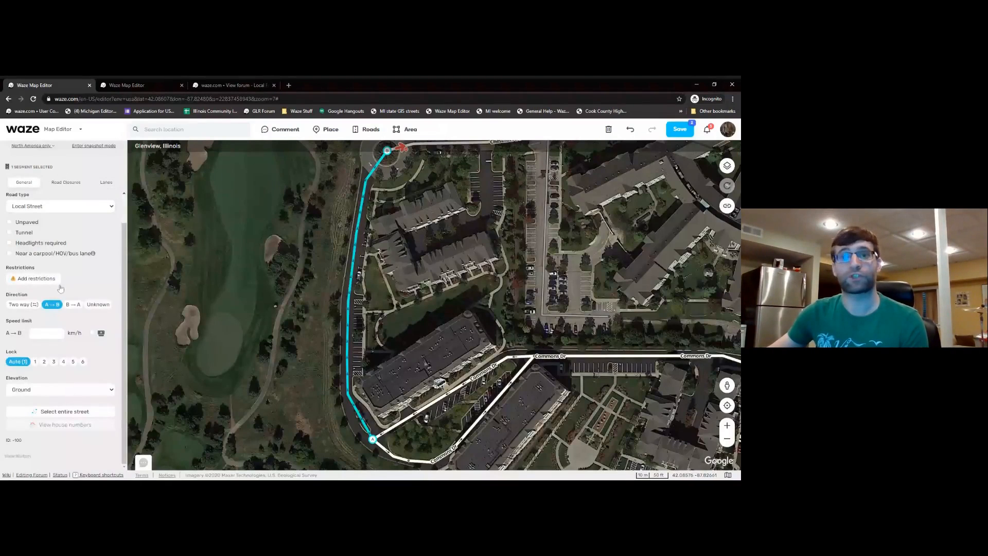
- Set the new Commons Dr segment's direction to Two way
left_click_drag(329, 229, 327, 261)
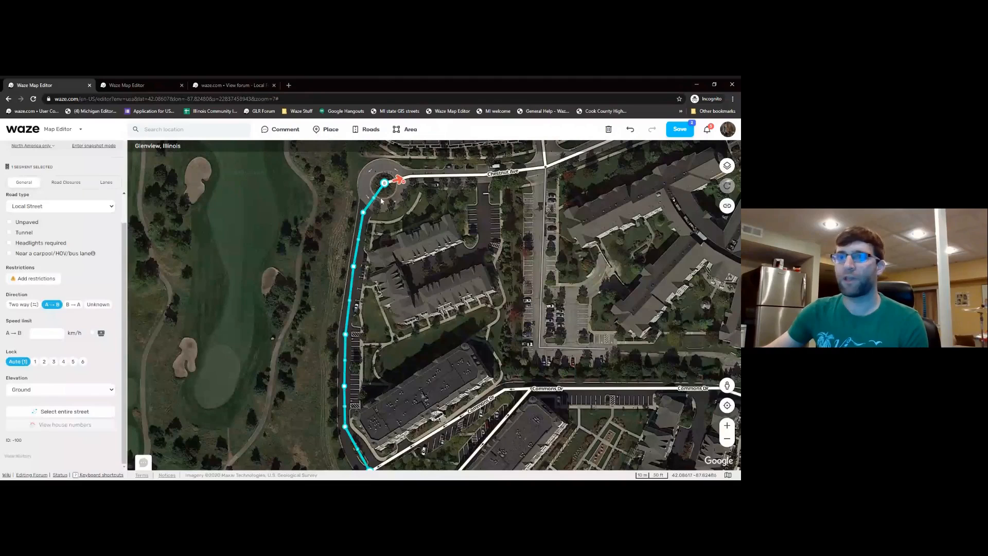
left_click(24, 306)
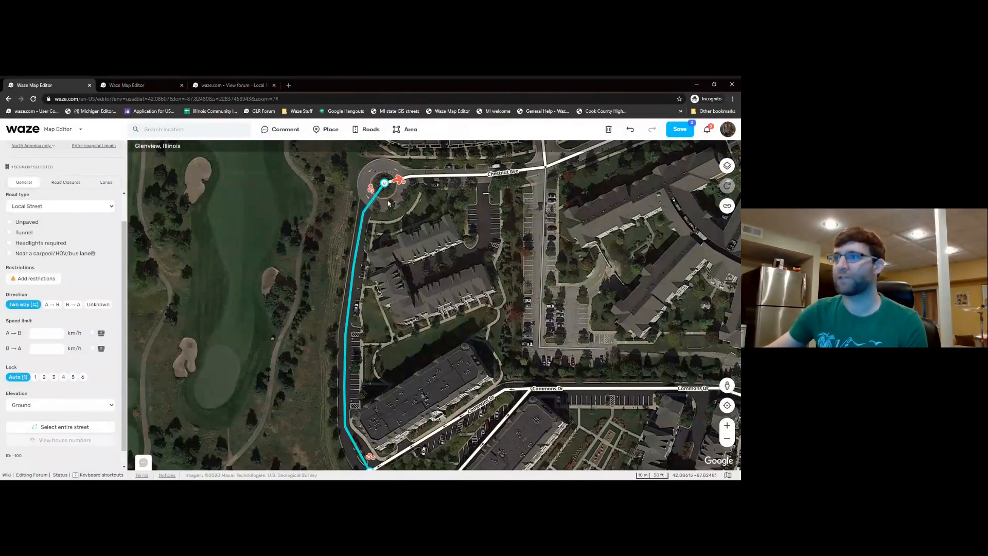
left_click_drag(401, 453, 403, 425)
mouse_move(406, 187)
left_mouse_down()
mouse_move(411, 204)
mouse_move(409, 176)
left_mouse_up()
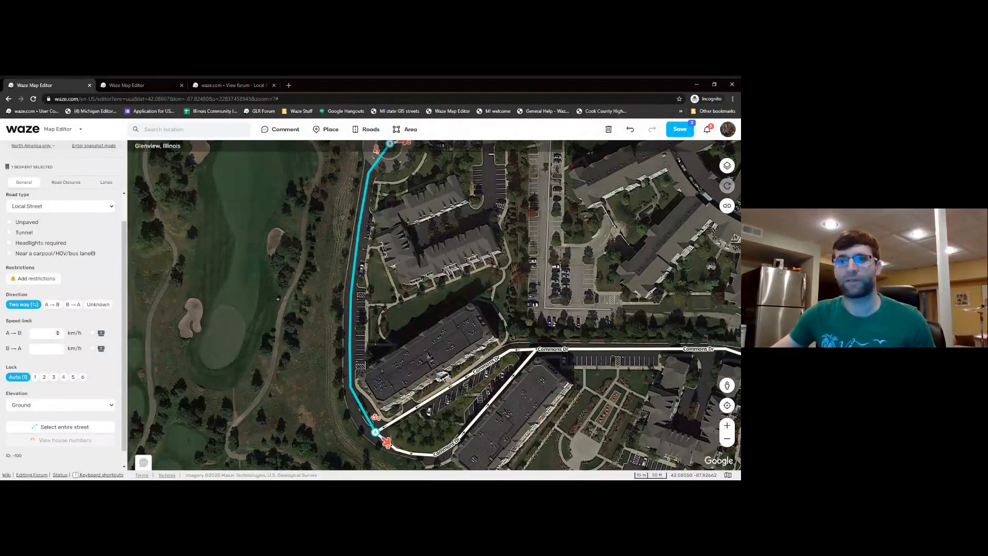
- Save the road edits, confirming past the isolated-segment warnings
scroll(48, 326, "up", 1)
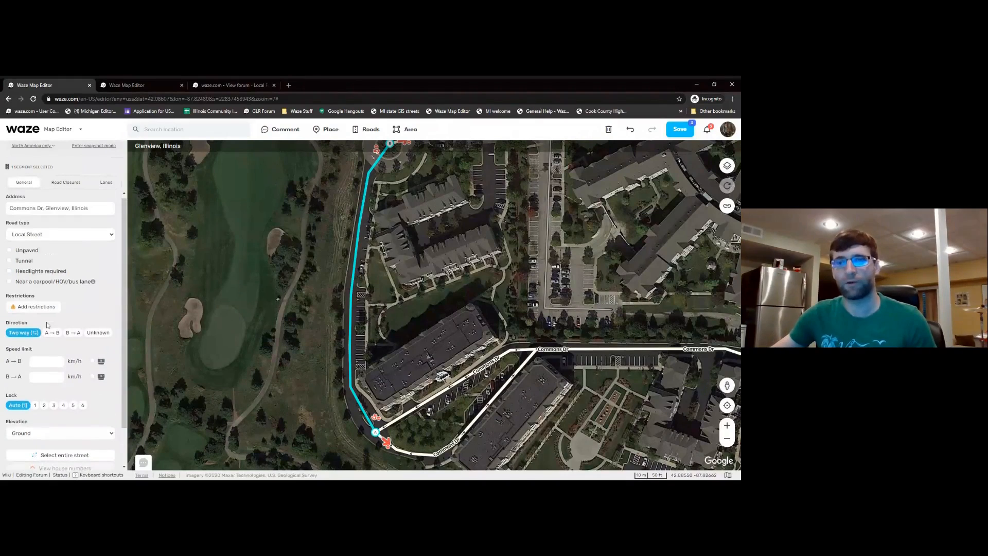
scroll(47, 323, "down", 2)
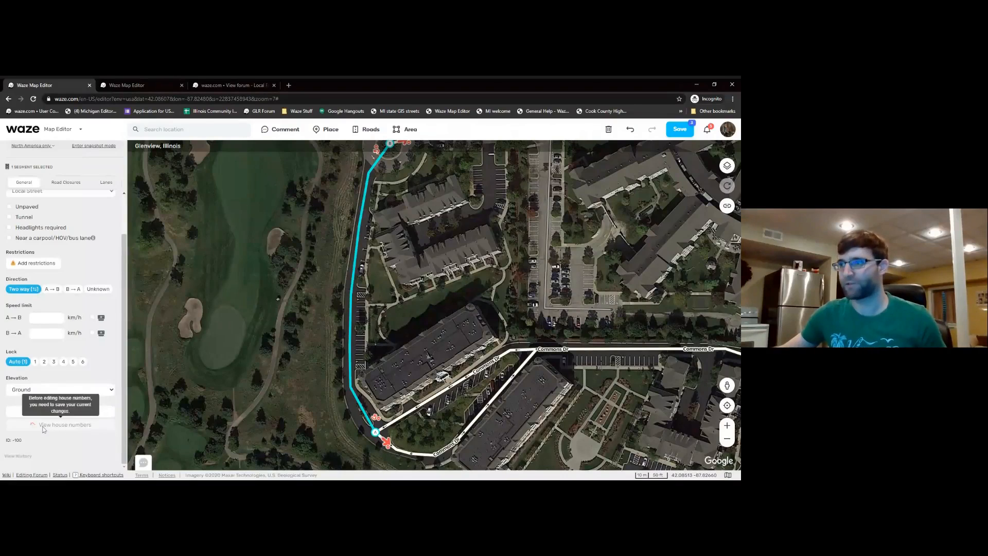
left_click_drag(282, 259, 279, 293)
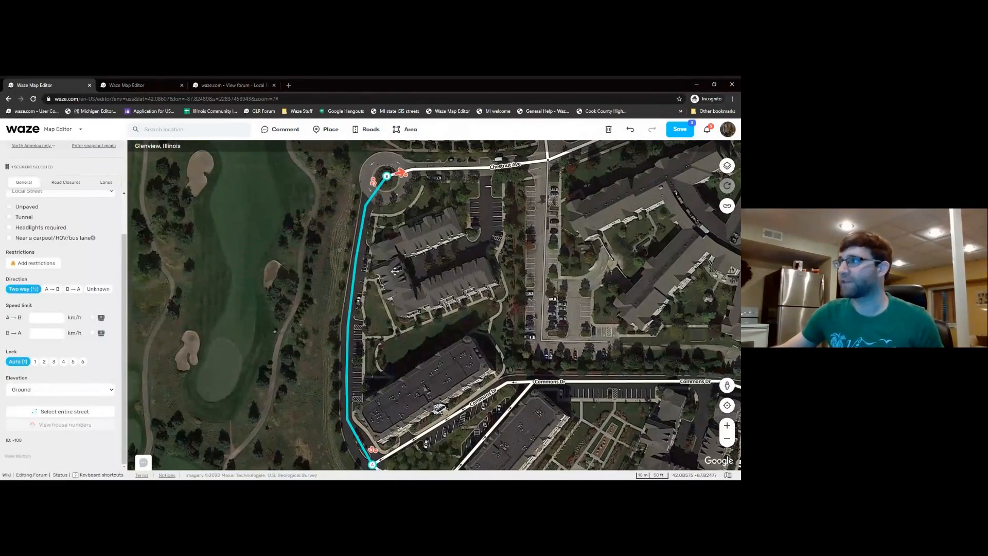
left_click(680, 130)
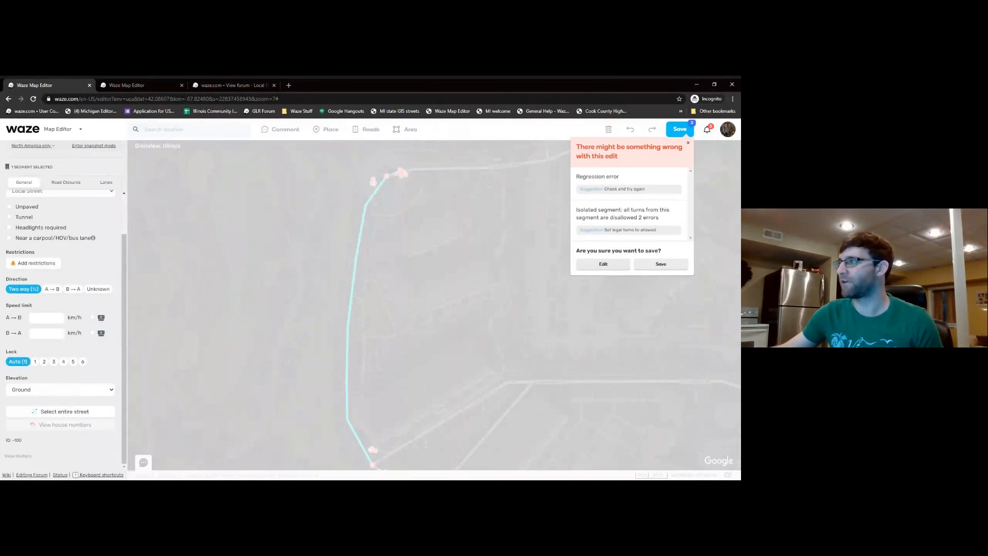
left_click(643, 266)
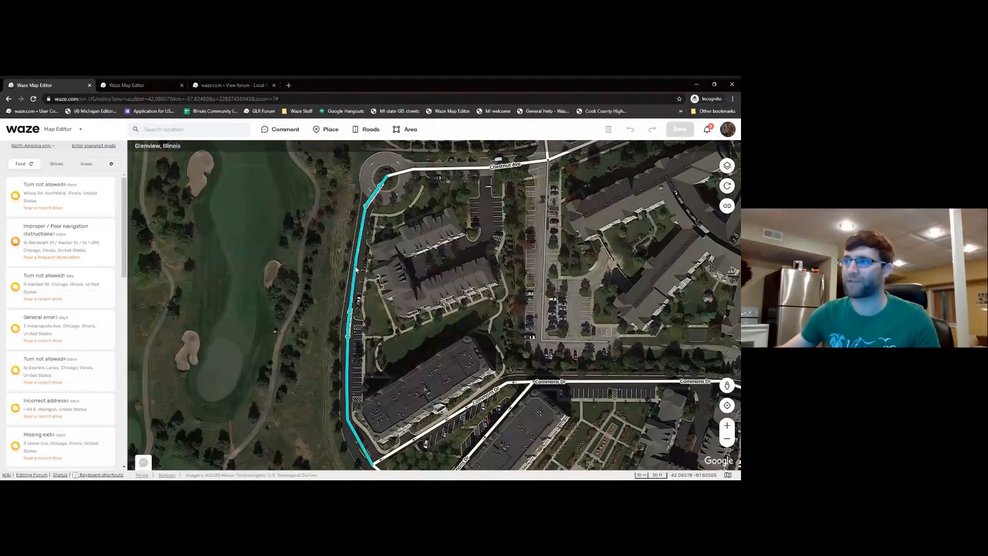
- Allow the red turns at both ends of the new Commons Dr segment
left_click(356, 269)
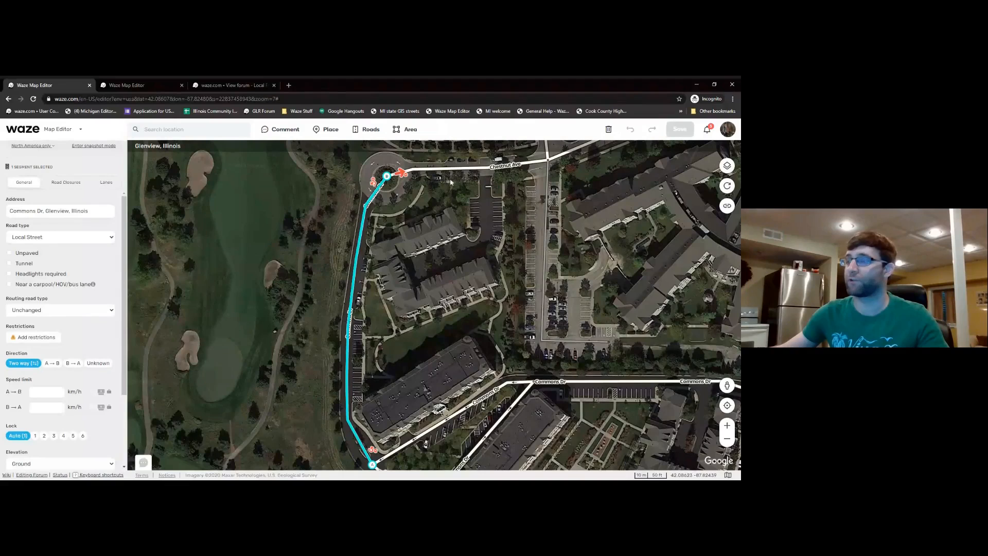
left_click(403, 177)
left_click_drag(417, 279, 402, 171)
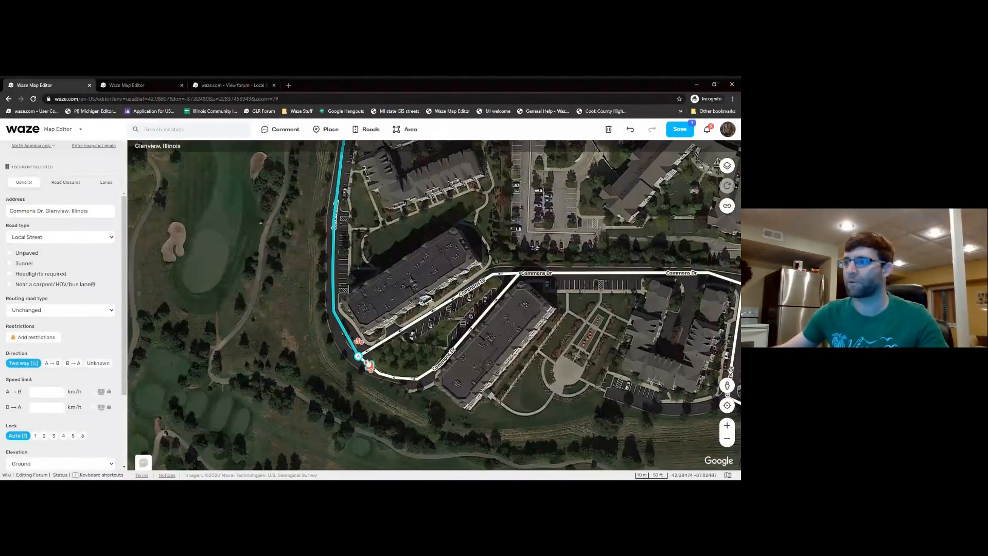
left_click(368, 364)
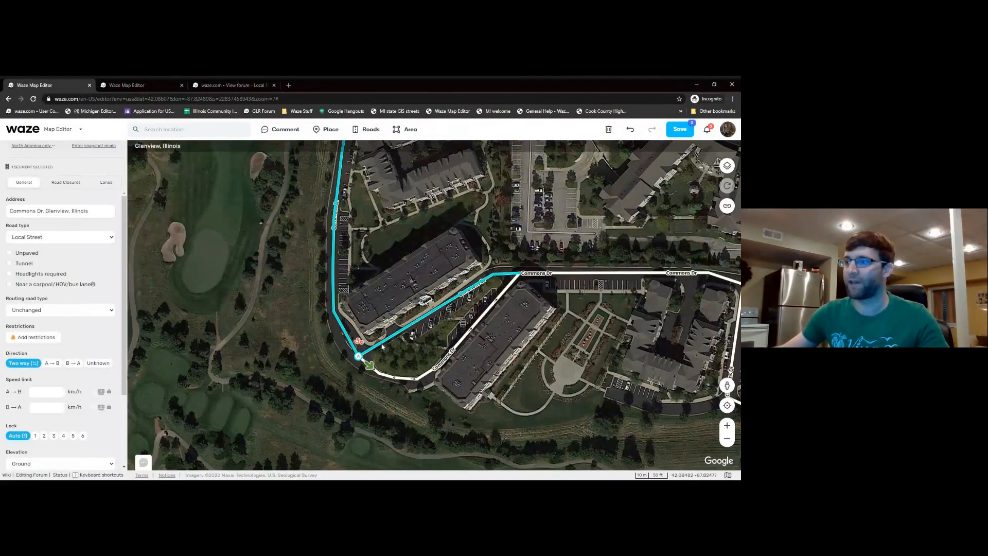
- Allow the turn from the diagonal Commons Dr segment onto Commons Dr
left_click(382, 345)
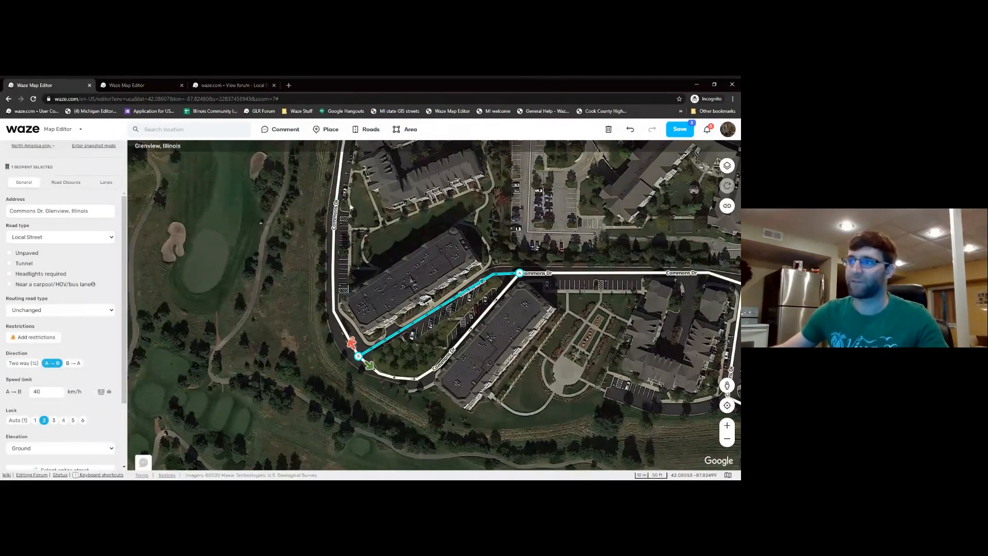
mouse_move(364, 276)
left_mouse_down()
mouse_move(363, 312)
mouse_move(361, 270)
left_mouse_up()
left_click(349, 338)
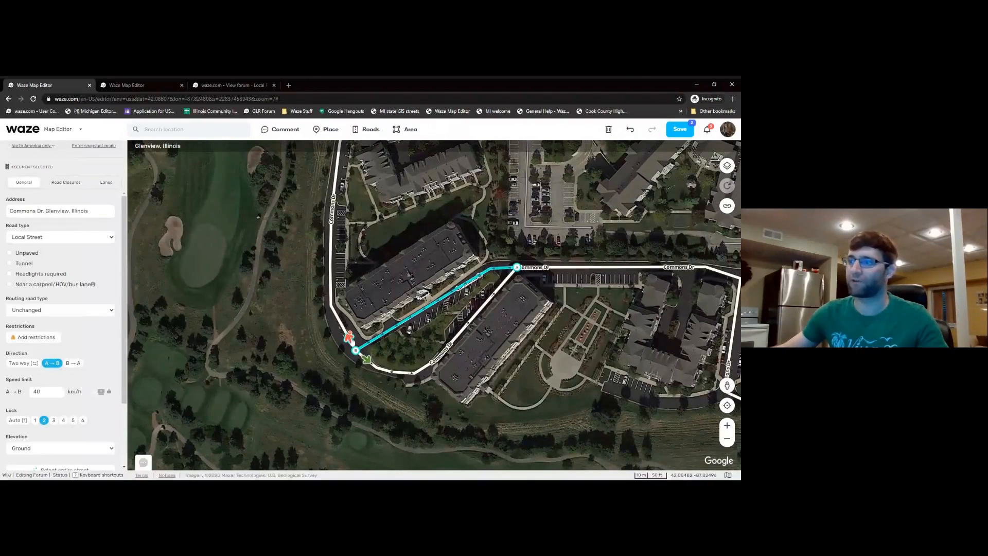
left_click(408, 329)
- Check Chestnut Ave's turns at the roundabout, then save the three segments
left_click_drag(408, 329, 396, 416)
left_click_drag(380, 293, 366, 379)
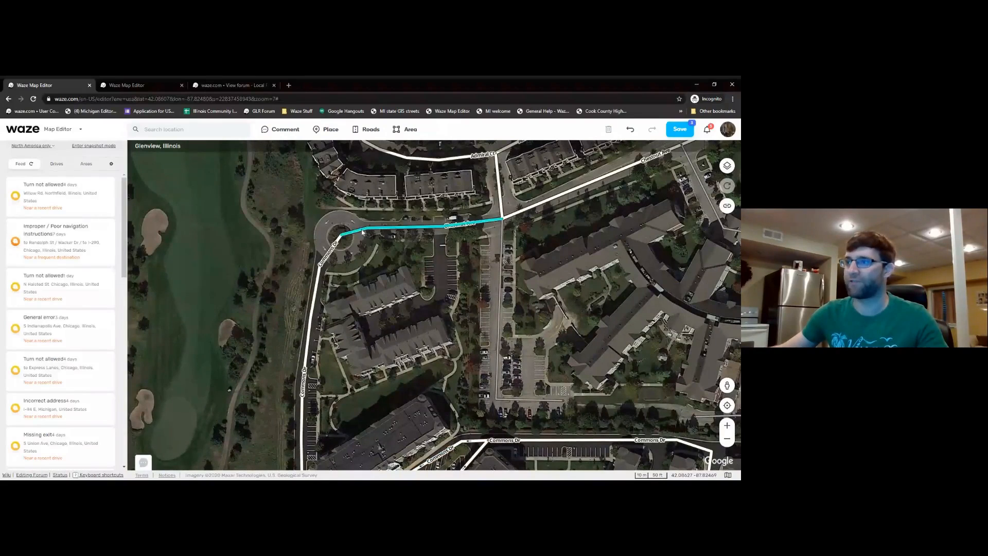
left_click(363, 233)
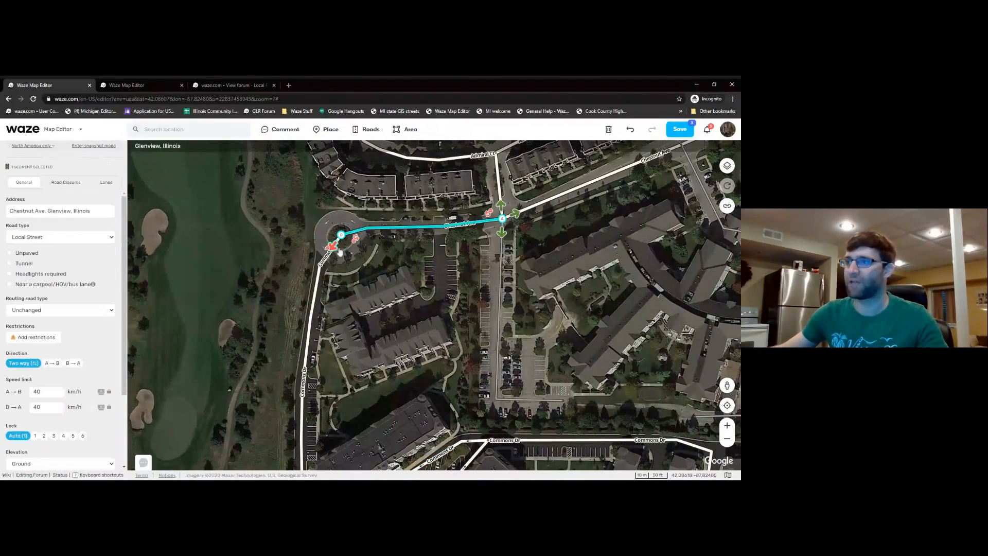
left_click(399, 316)
key("ctrl+s")
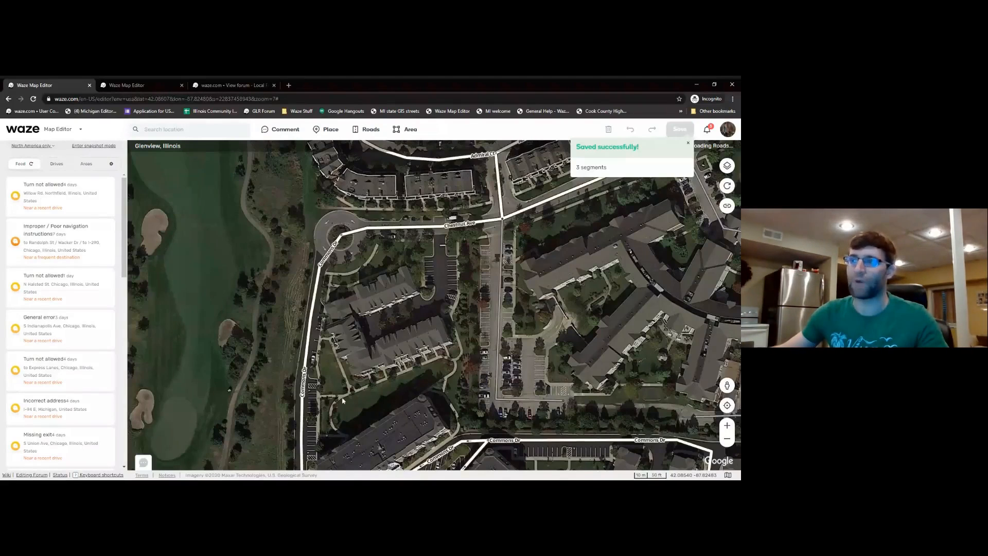
- Zoom out to the Commons Dr neighbourhood and list the feed's North America only region choices
left_click_drag(354, 375, 371, 329)
left_click(331, 270)
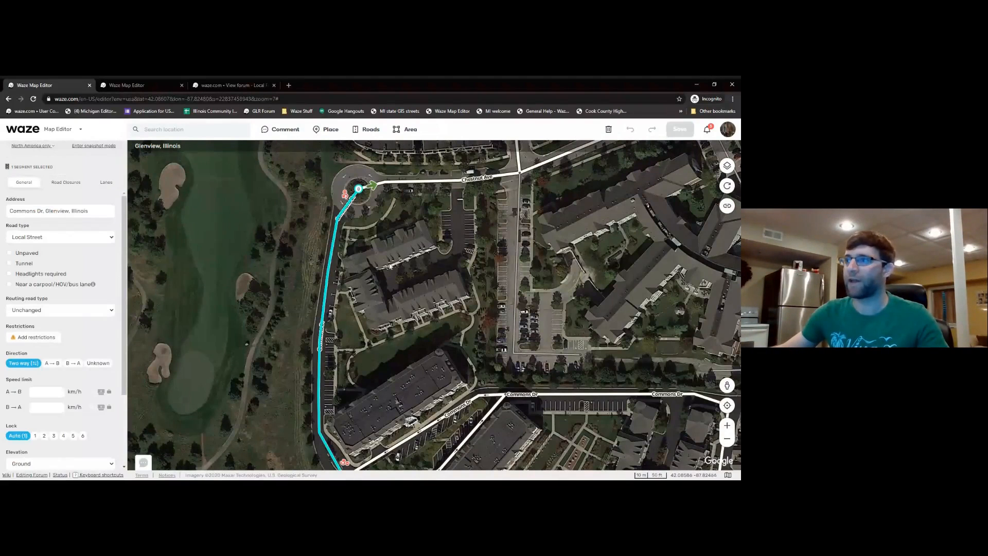
key("Escape")
scroll(368, 211, "down", 1)
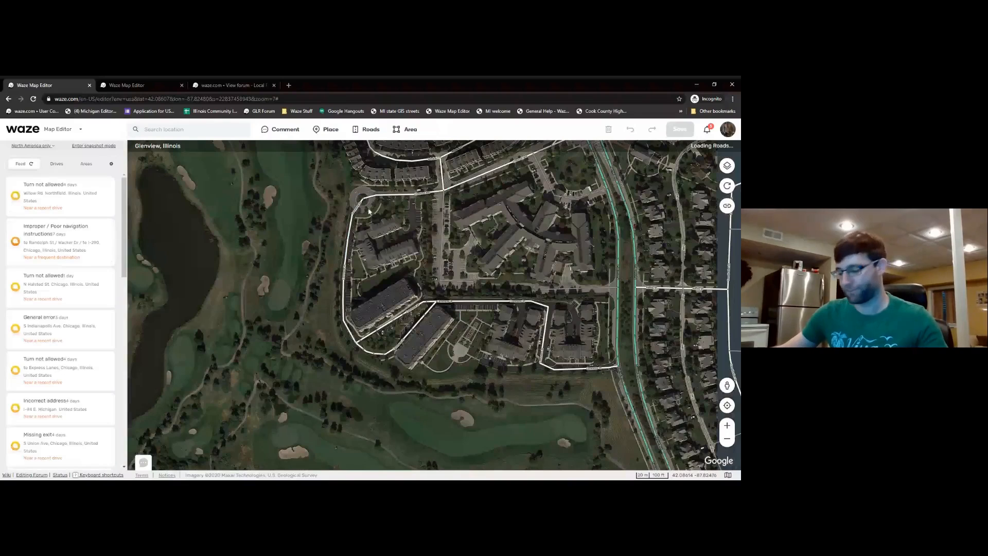
left_click_drag(304, 307, 290, 276)
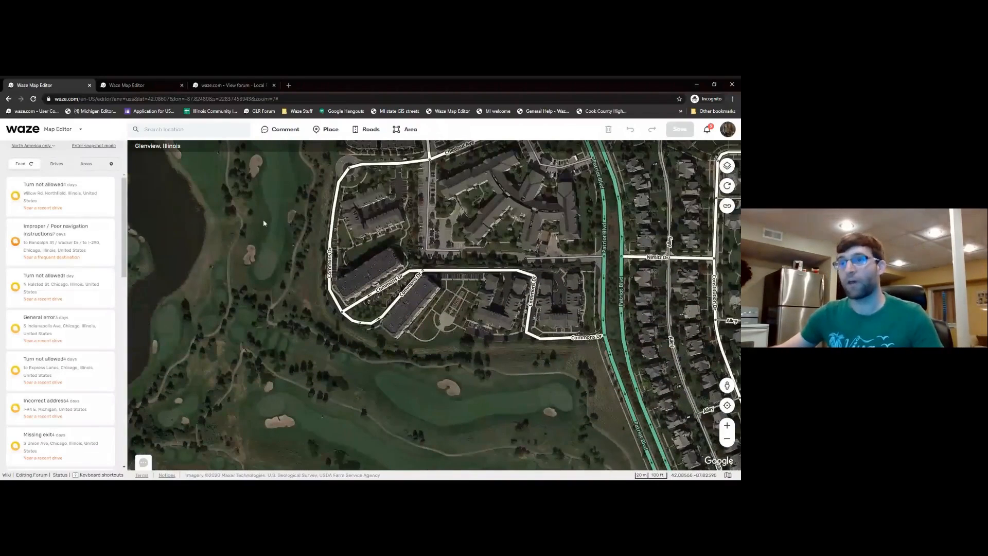
left_click_drag(259, 222, 273, 235)
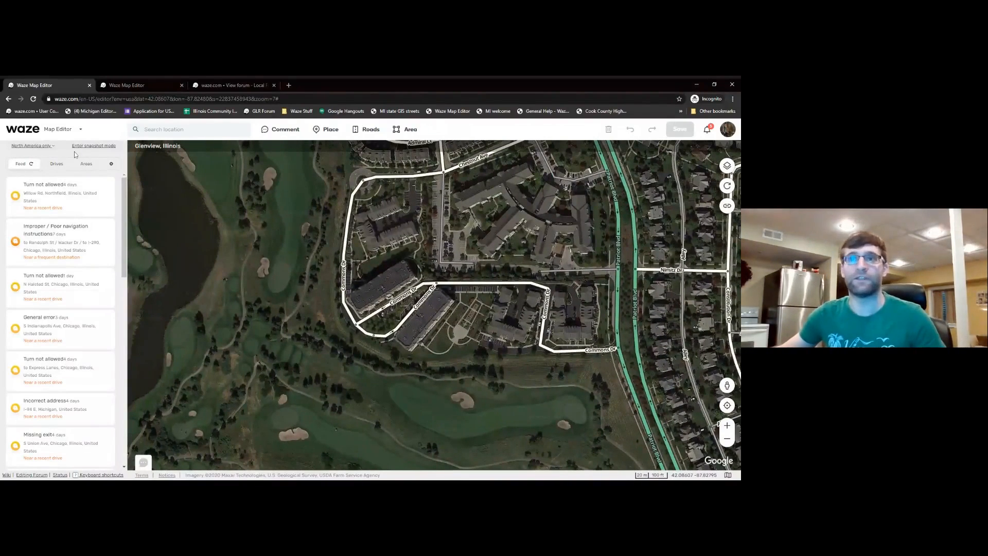
left_click_drag(299, 251, 288, 295)
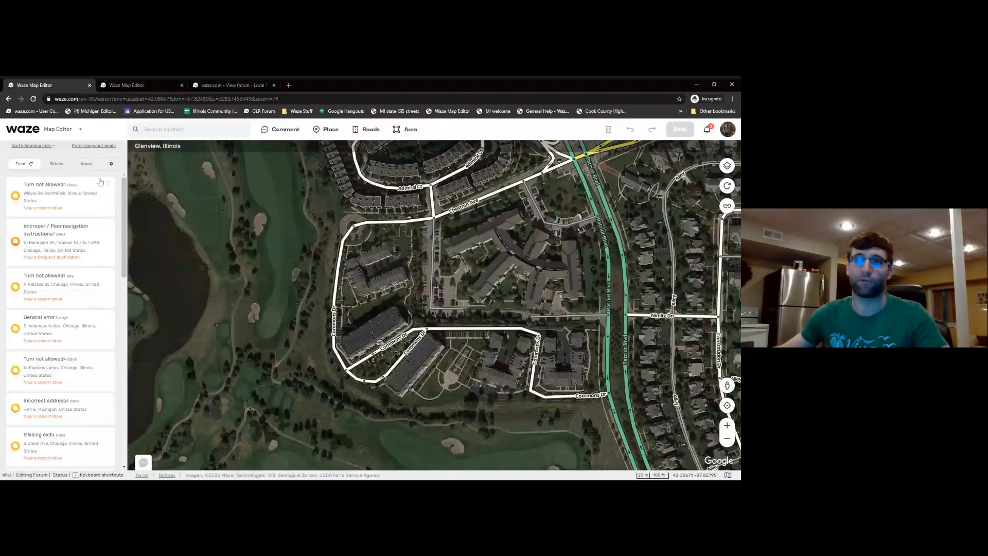
left_click(44, 148)
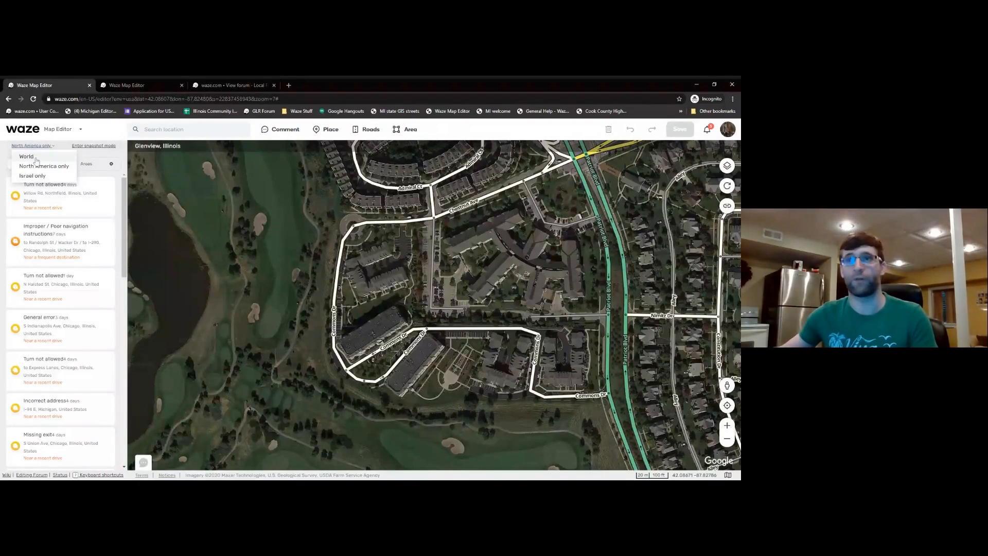
- Close the region choices unchanged, select the permalink, and zoom out around Patriot Blvd
left_click(189, 186)
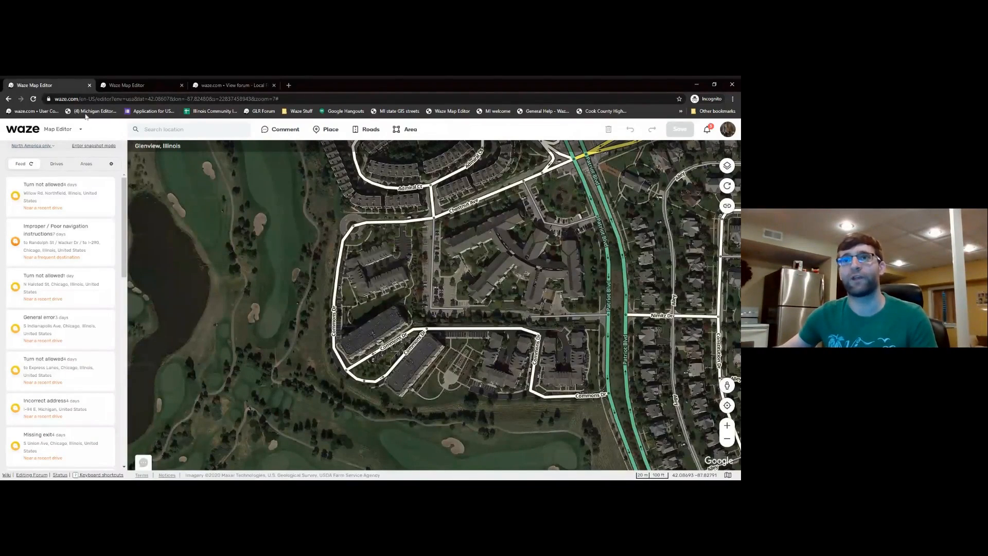
left_click(93, 98)
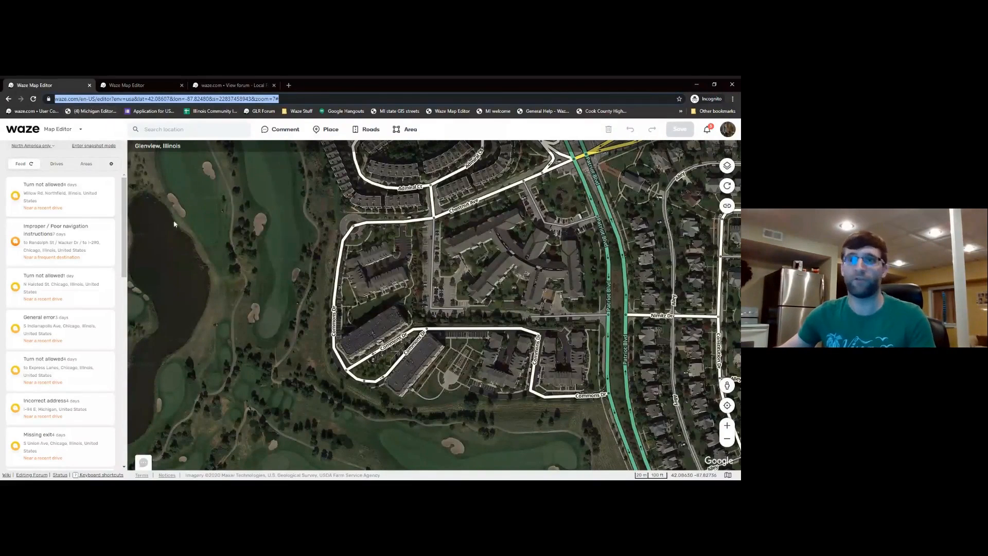
left_click(307, 207)
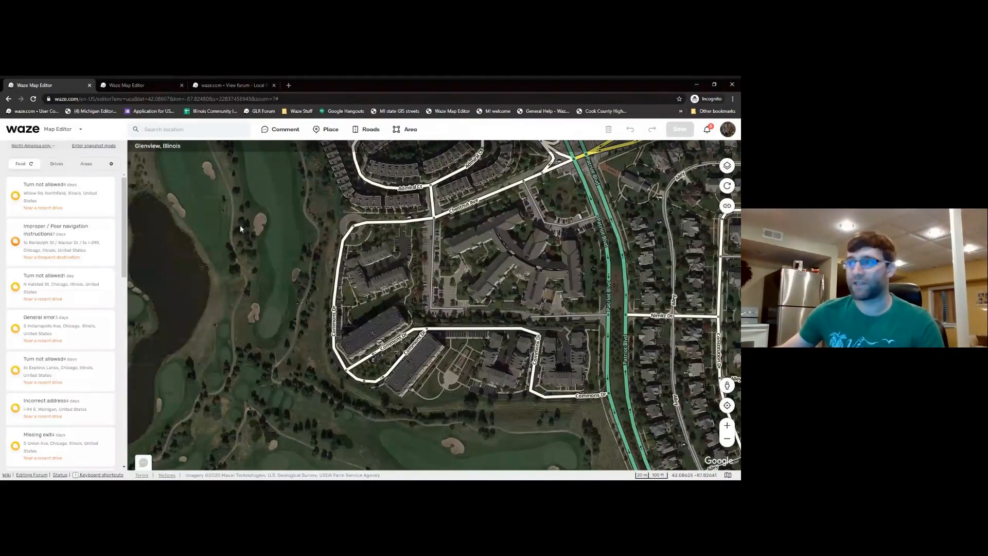
left_click_drag(246, 230, 263, 317)
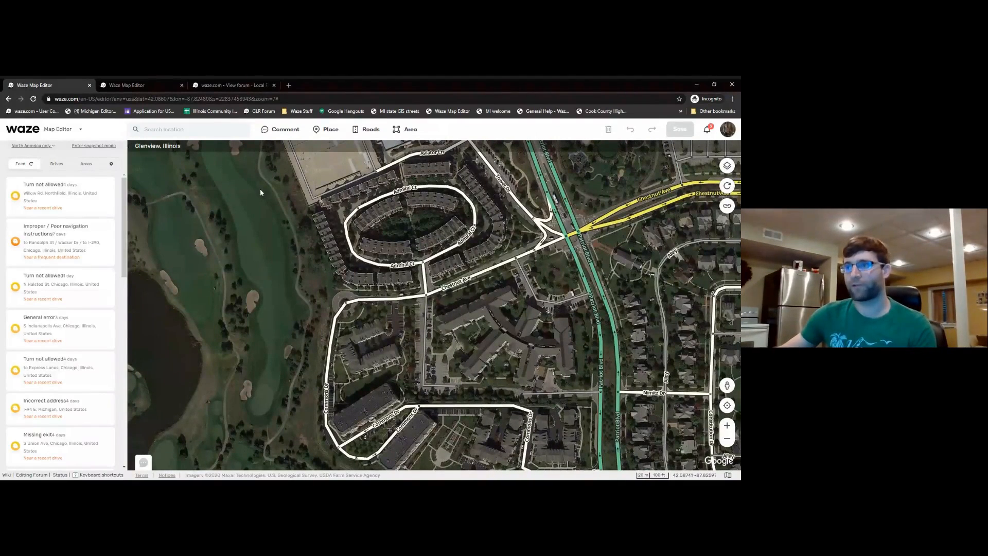
scroll(258, 248, "down", 1)
scroll(268, 258, "down", 1)
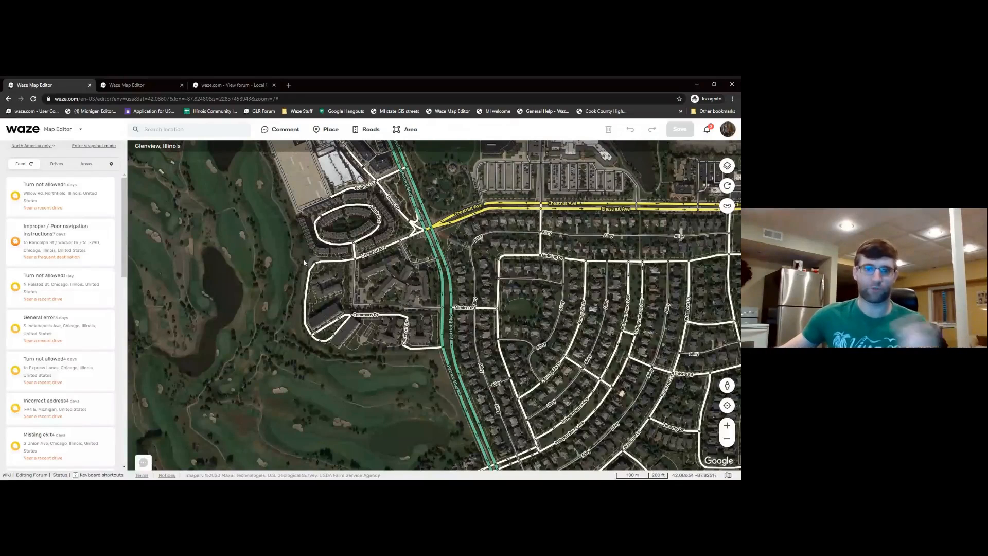
- Zoom in and centre the Commons Dr loop beside Chestnut Ave and the golf course
left_click(309, 288)
scroll(310, 290, "up", 1)
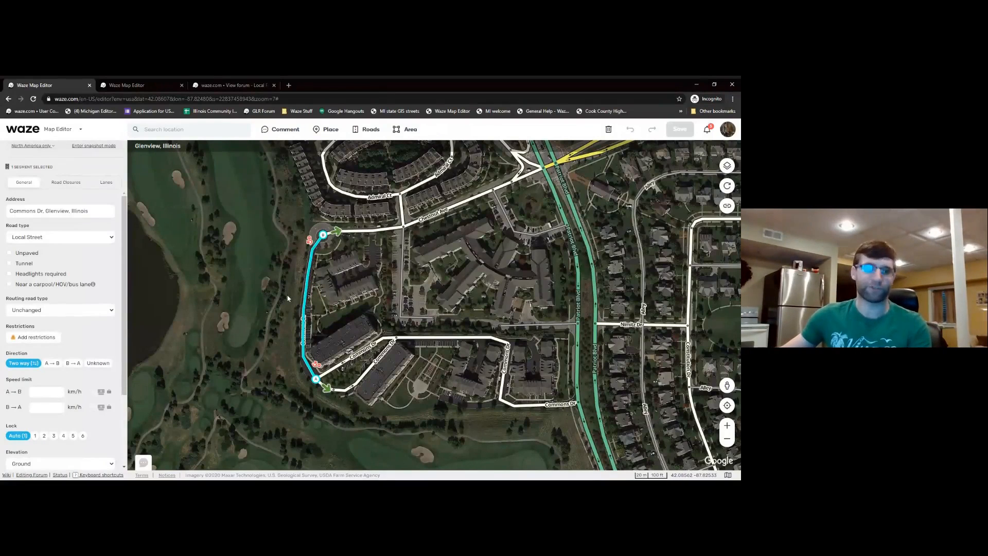
left_click(283, 312)
left_click_drag(264, 282, 256, 320)
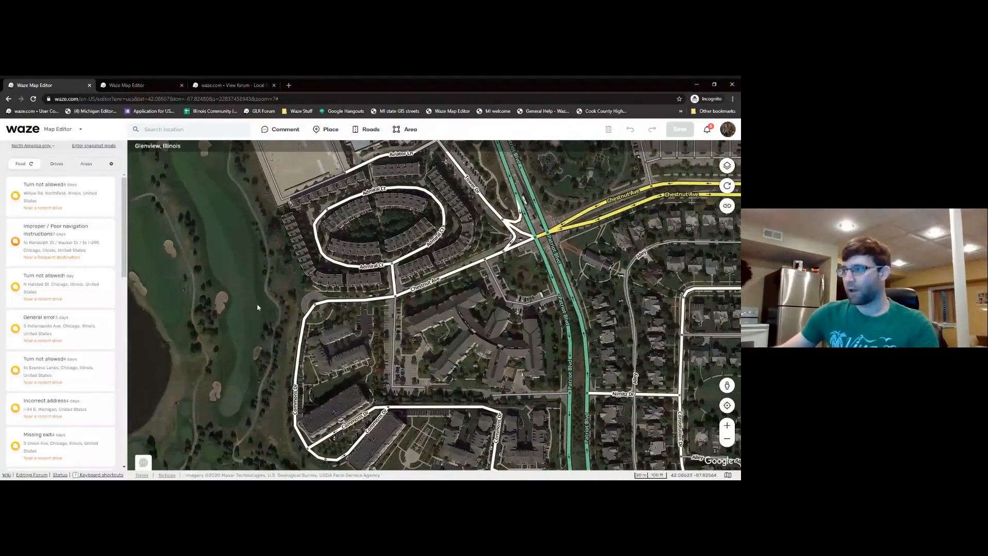
left_click_drag(349, 345, 348, 335)
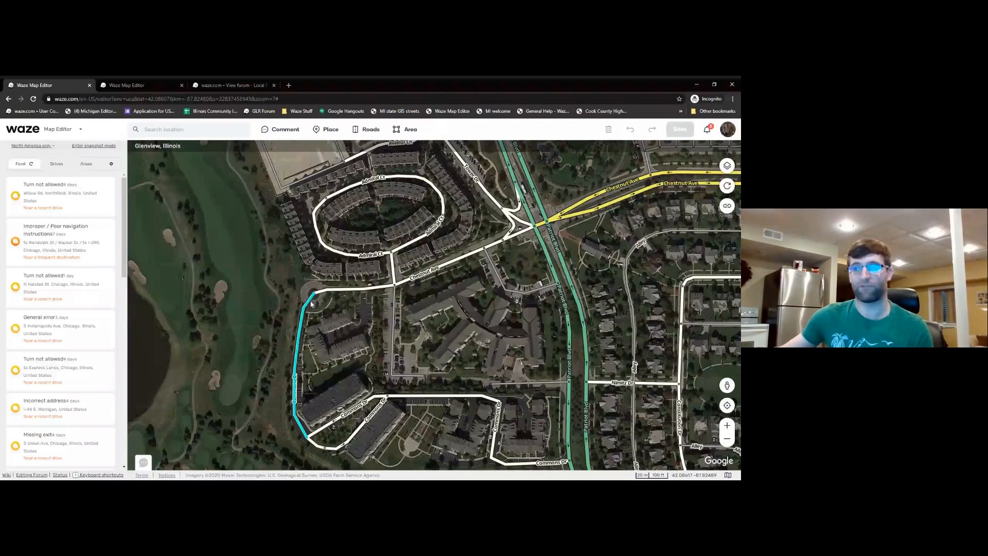
left_click_drag(311, 304, 357, 306)
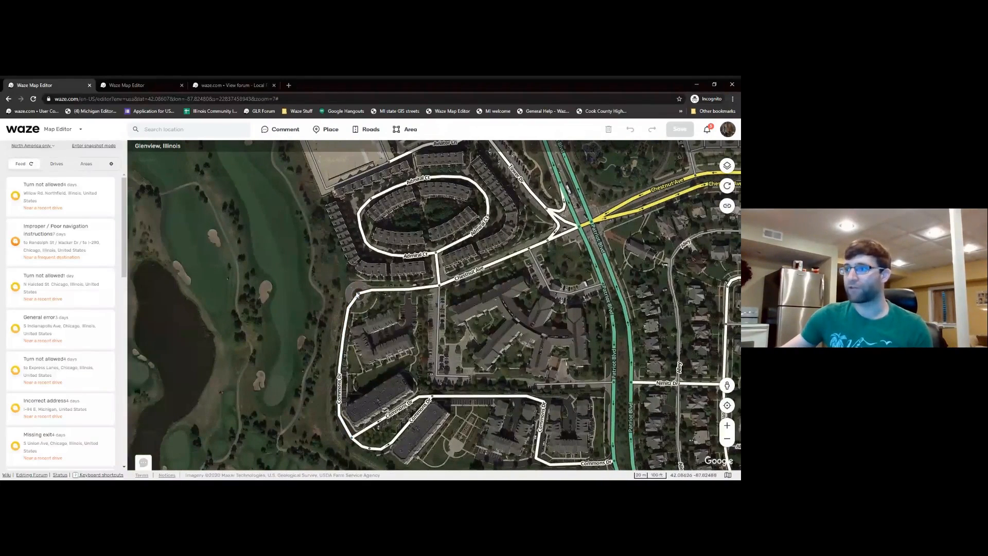
- Try placing a roundabout near the traffic circle, then cancel the misplaced preview
scroll(357, 294, "up", 1)
scroll(367, 307, "up", 1)
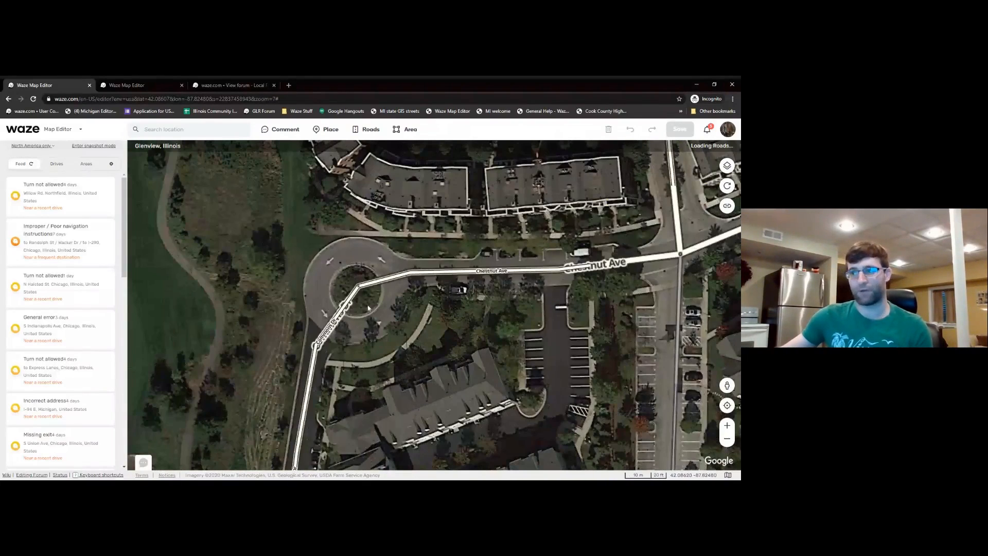
scroll(357, 299, "down", 1)
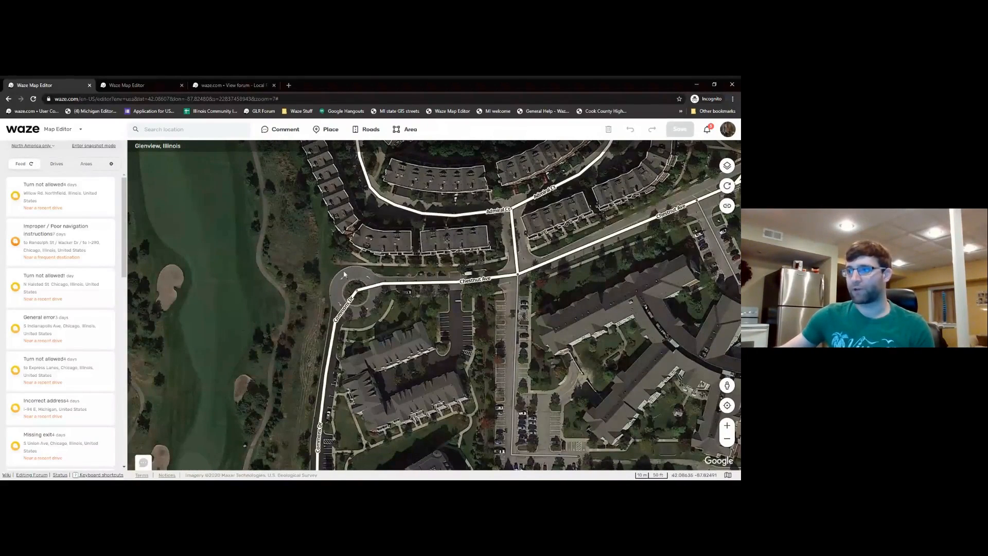
left_click_drag(357, 309, 345, 296)
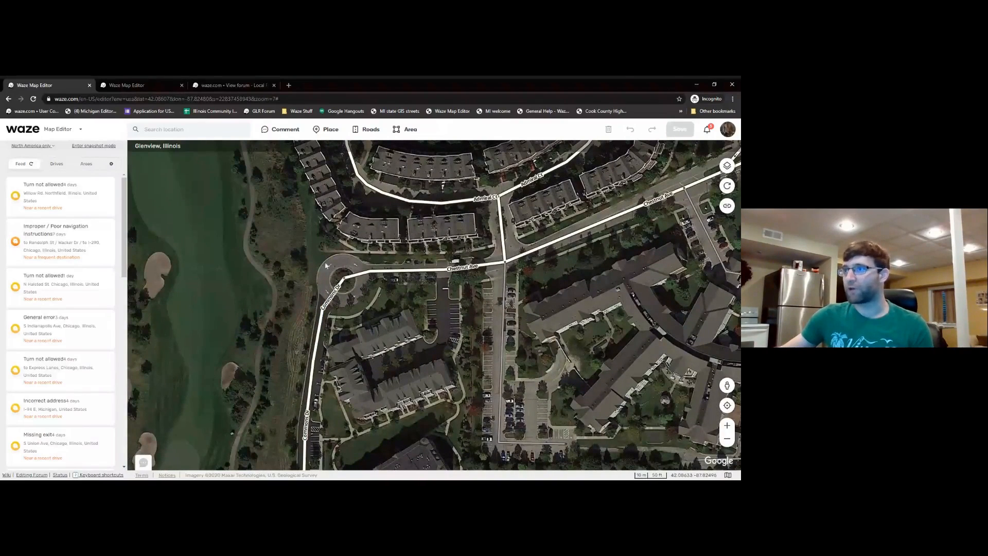
left_click_drag(314, 251, 323, 238)
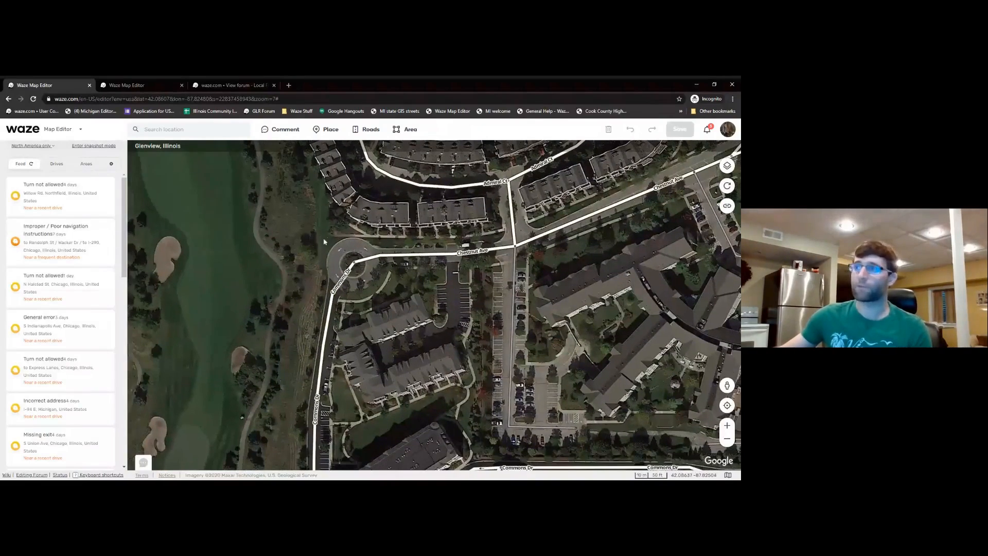
mouse_move(367, 135)
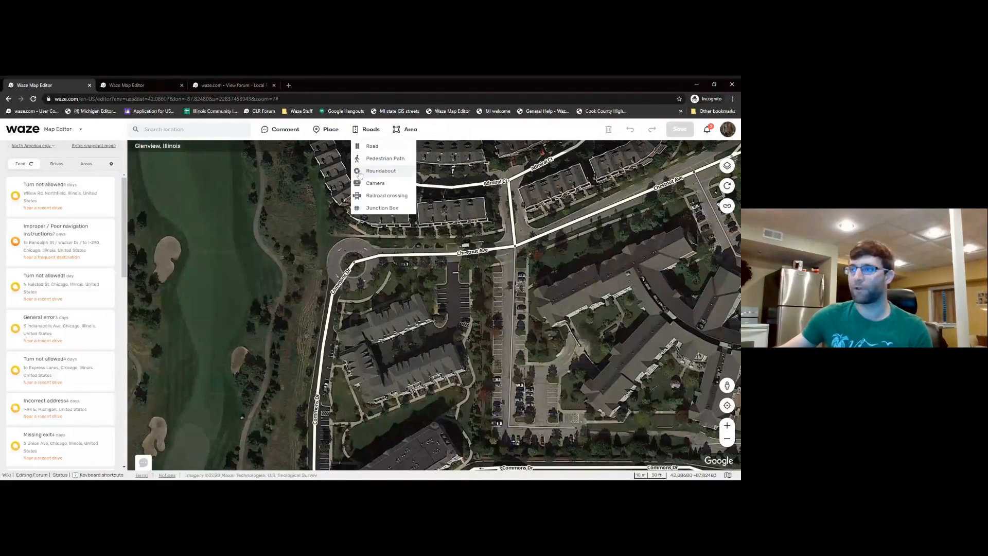
left_click(375, 176)
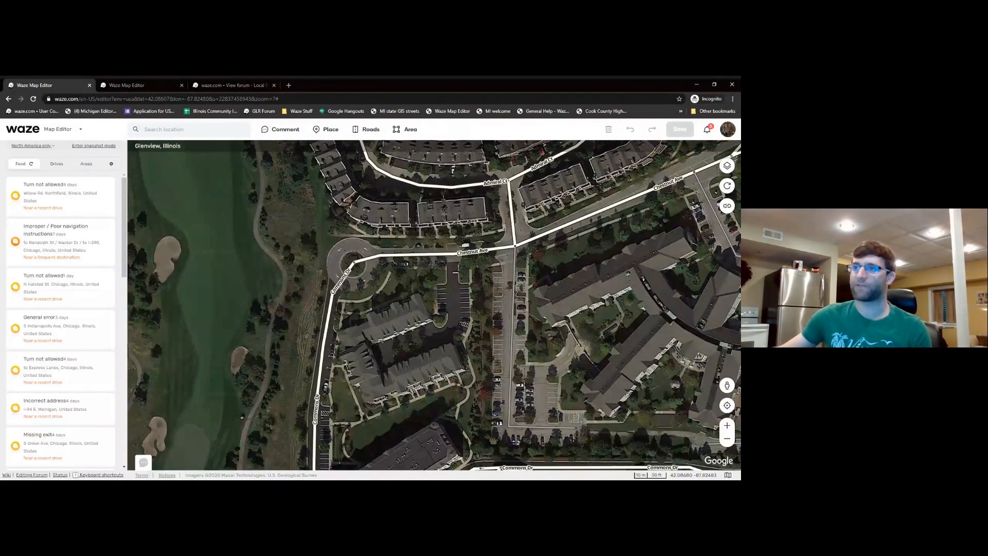
left_click(242, 216)
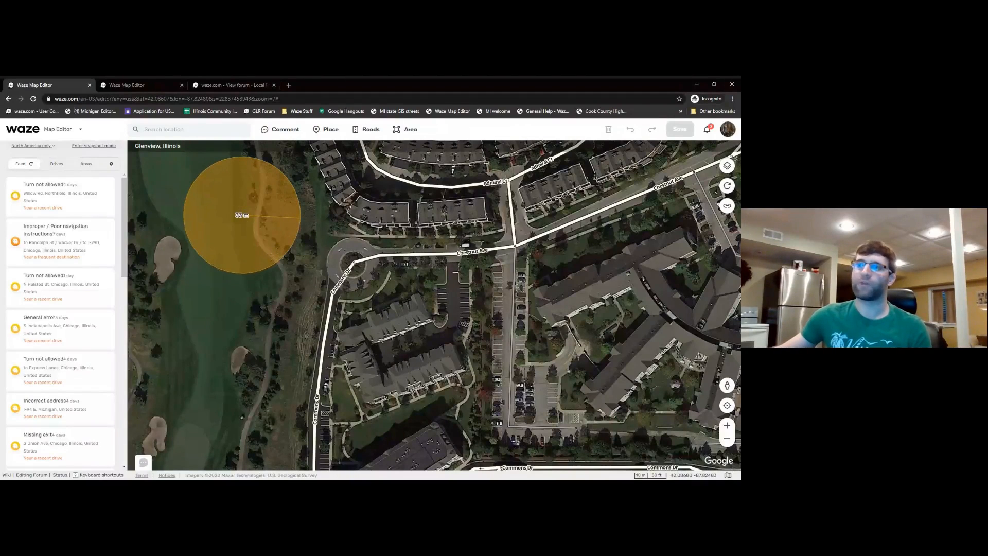
key("Escape")
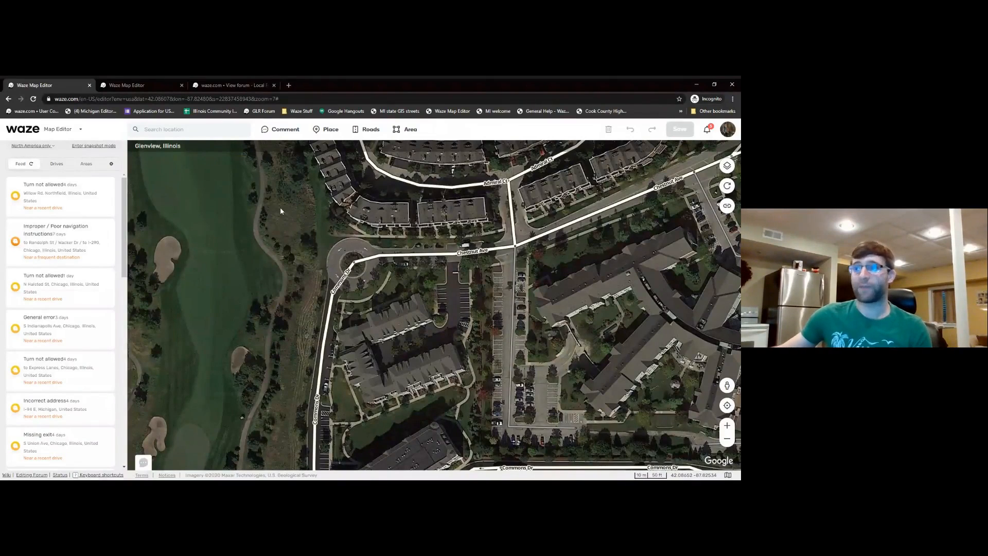
- Zoom in on the traffic circle at the west end of Chestnut Ave
left_click_drag(280, 239, 244, 234)
mouse_move(359, 138)
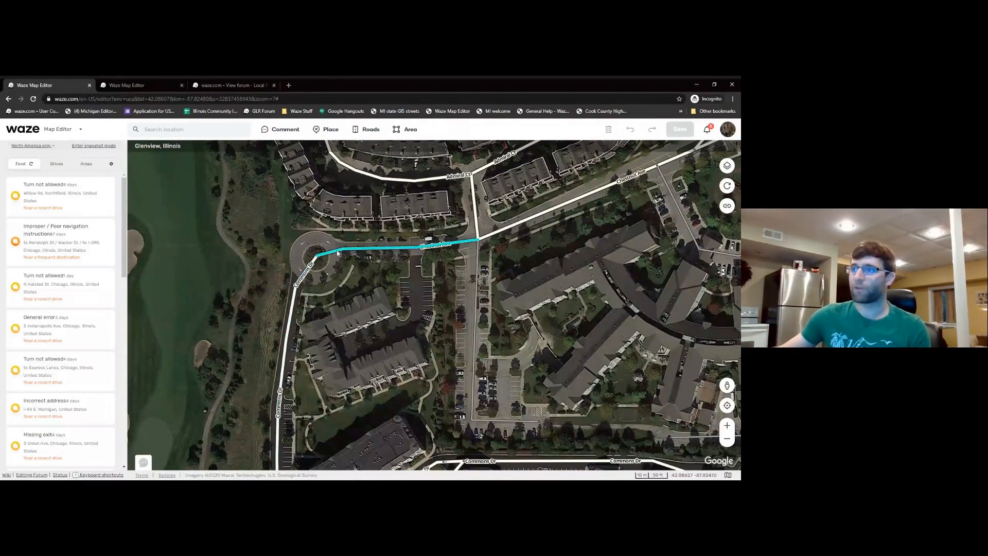
scroll(313, 262, "up", 1)
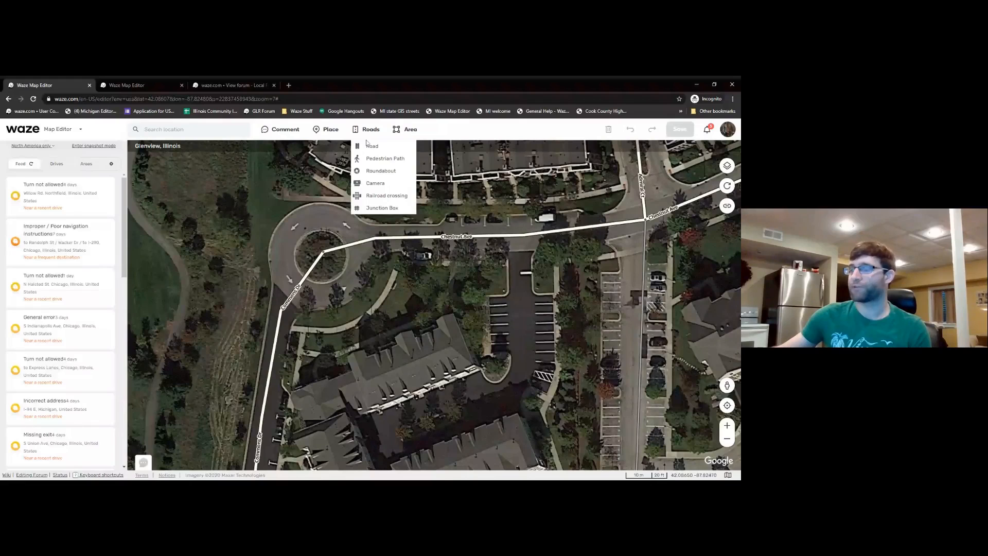
- Draw a roundabout around the traffic circle at Chestnut Ave's west end
left_click(378, 172)
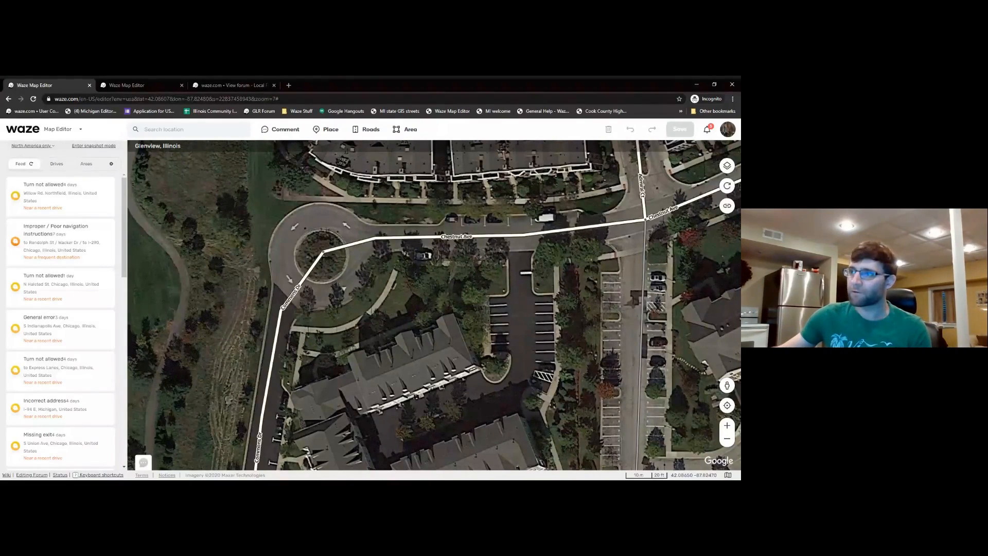
left_click(320, 254)
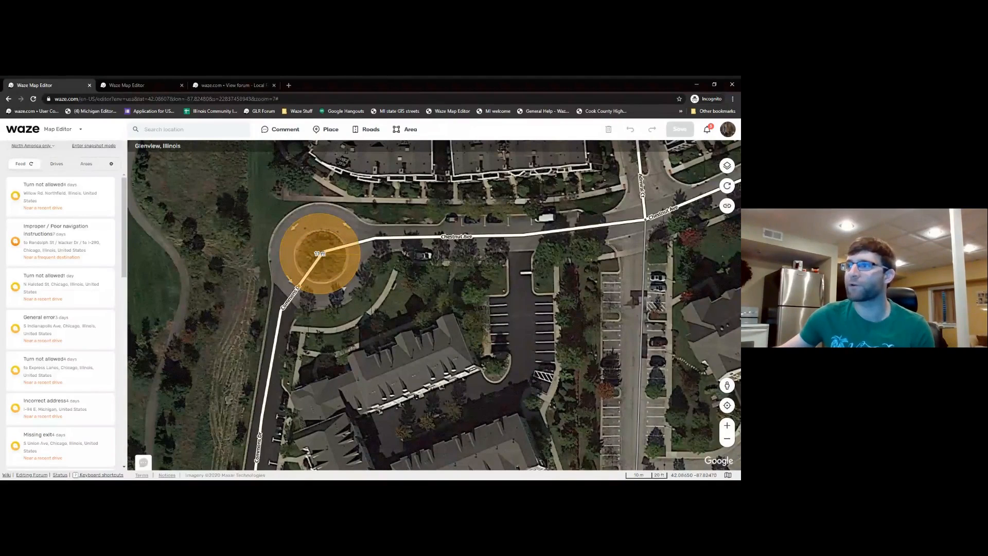
left_click(297, 286)
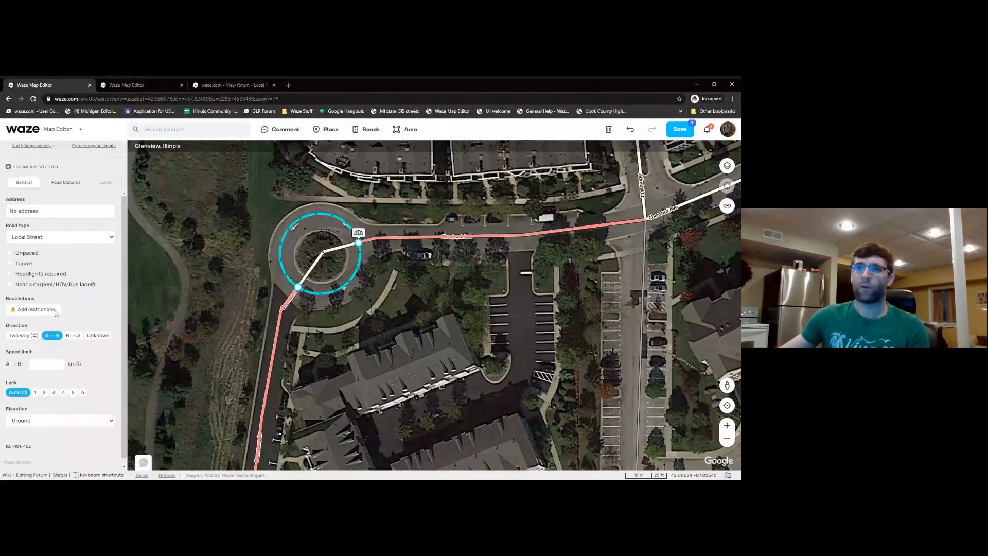
- Address the roundabout as no street in Glenview, Illinois, and apply it
left_click(51, 214)
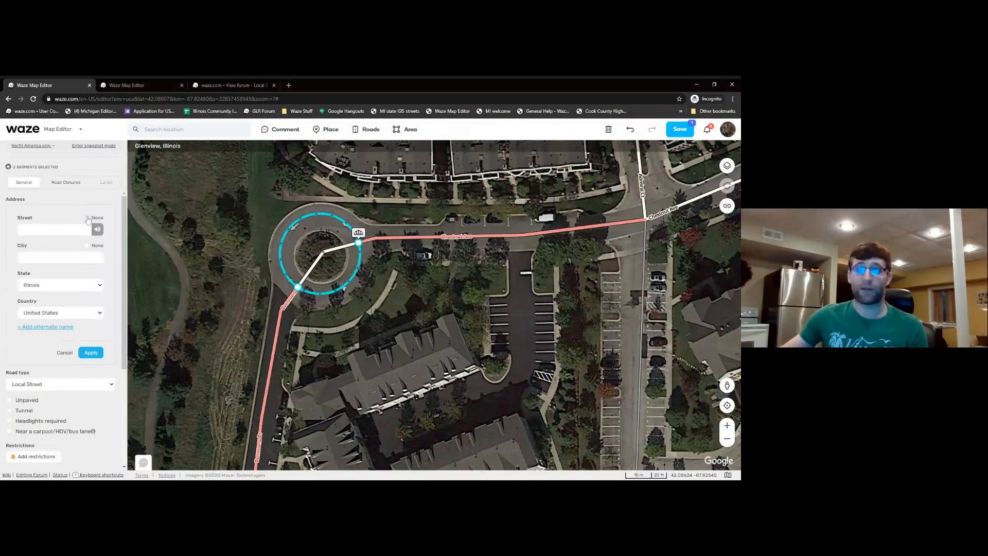
left_click(86, 218)
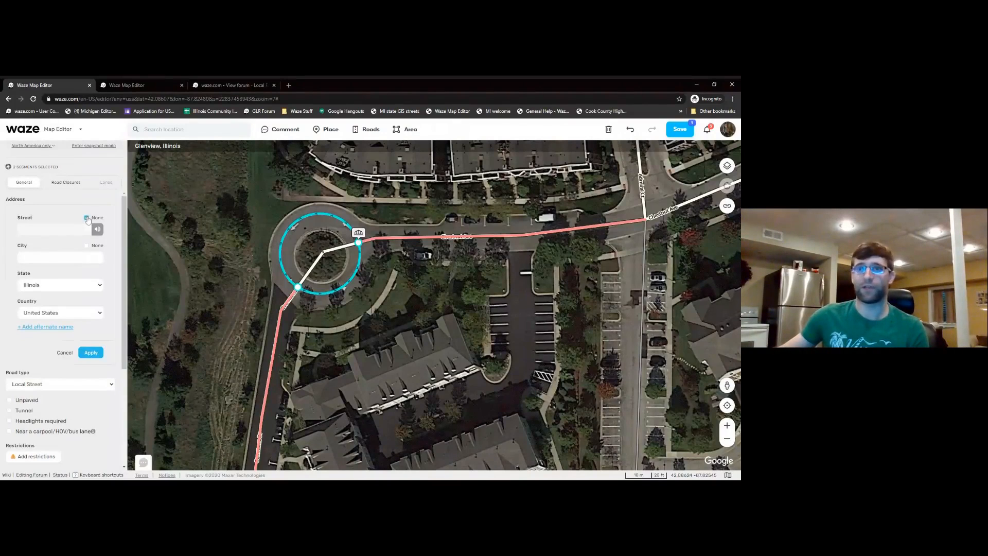
left_click(60, 257)
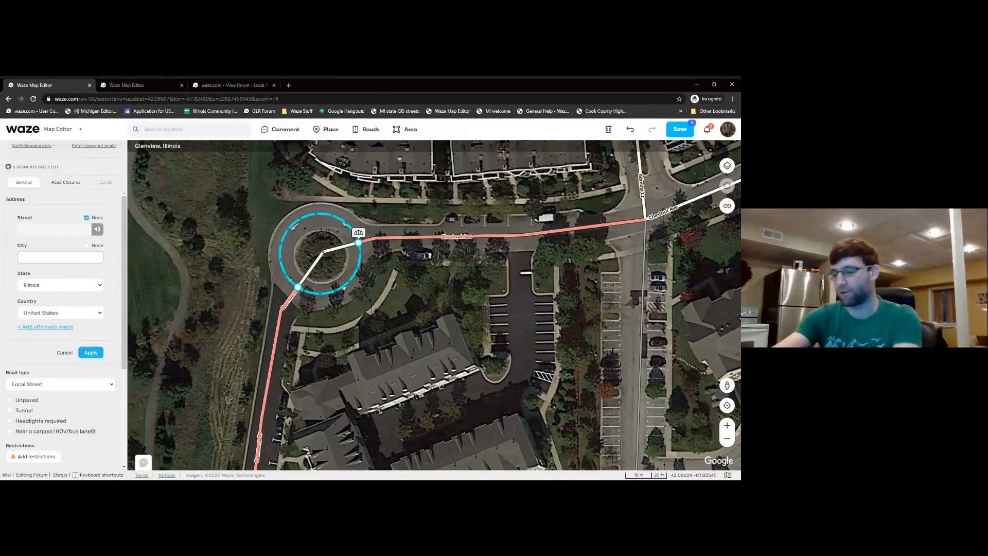
type("Gle")
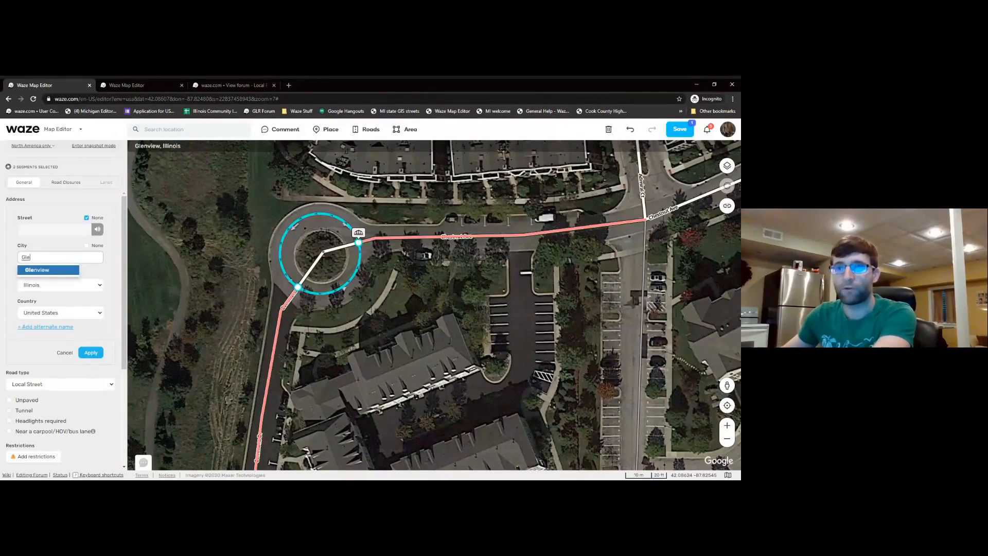
left_click(46, 270)
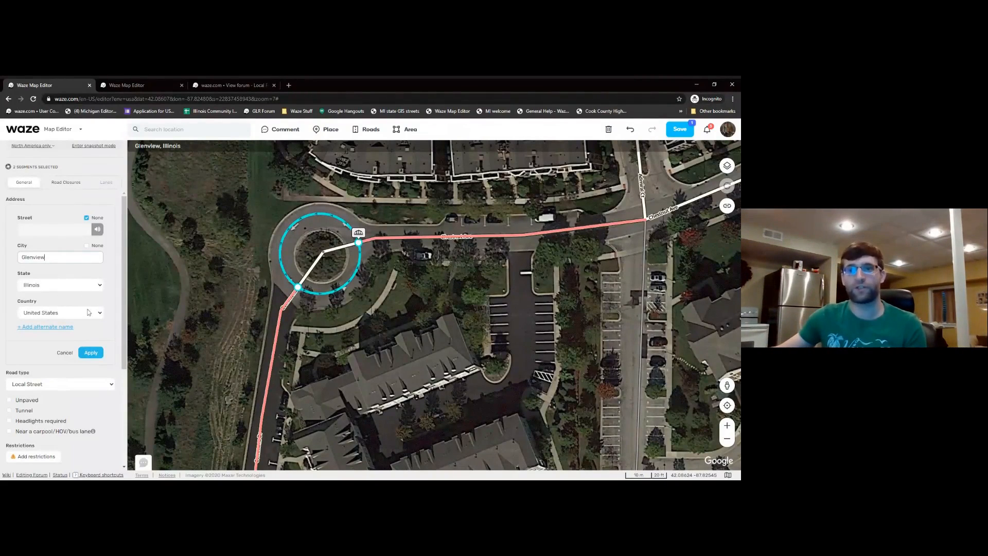
left_click(91, 352)
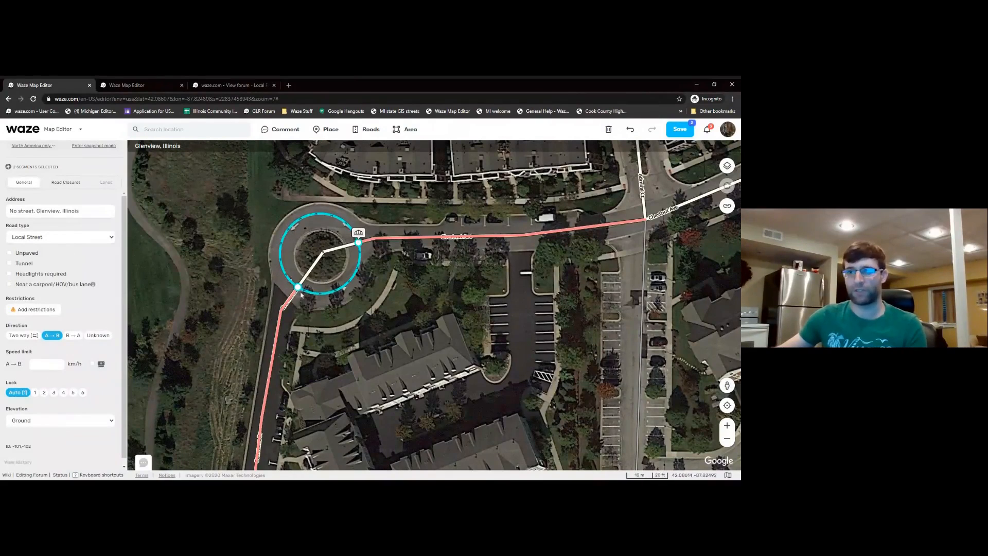
left_click(440, 275)
- Save the new roundabout and check the Commons Dr and Chestnut Ave segments
left_click(672, 135)
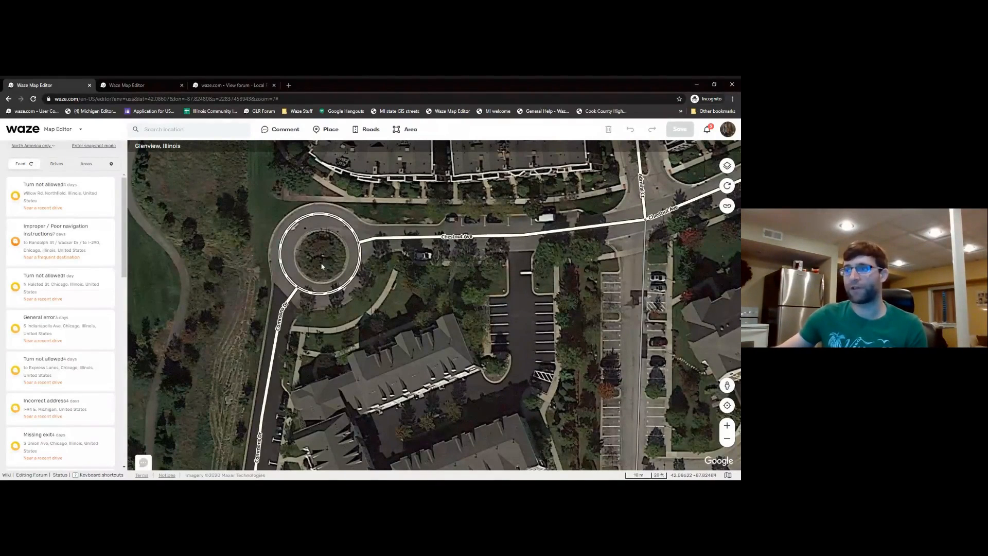
left_click(289, 299)
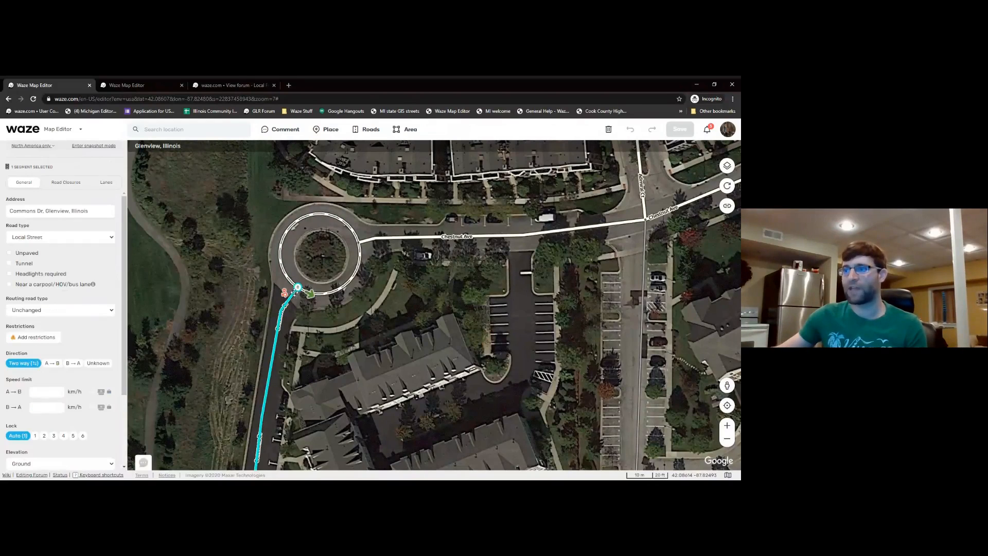
left_click(359, 241)
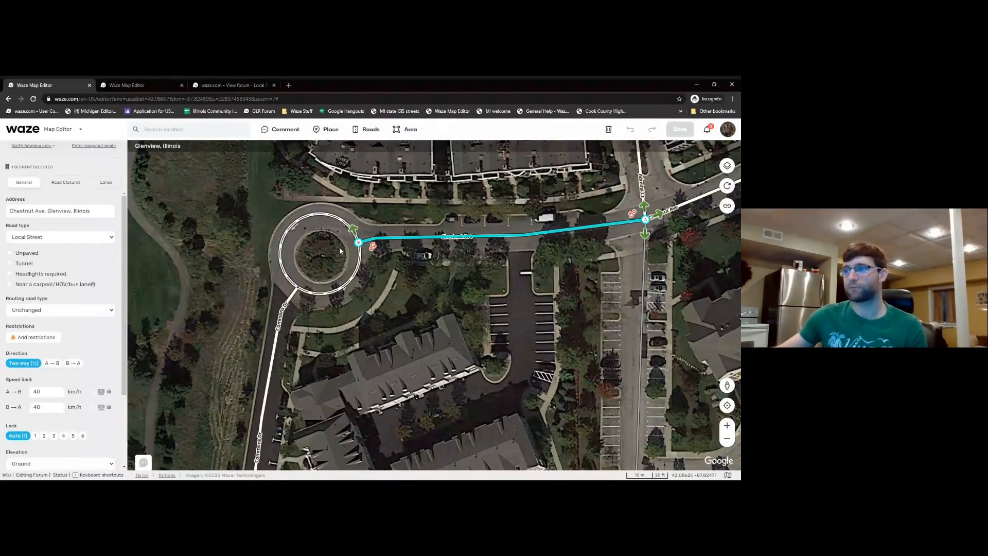
left_click(389, 229)
- Pan and zoom out to show the area south of the roundabout along Commons Dr
left_click_drag(330, 339, 396, 250)
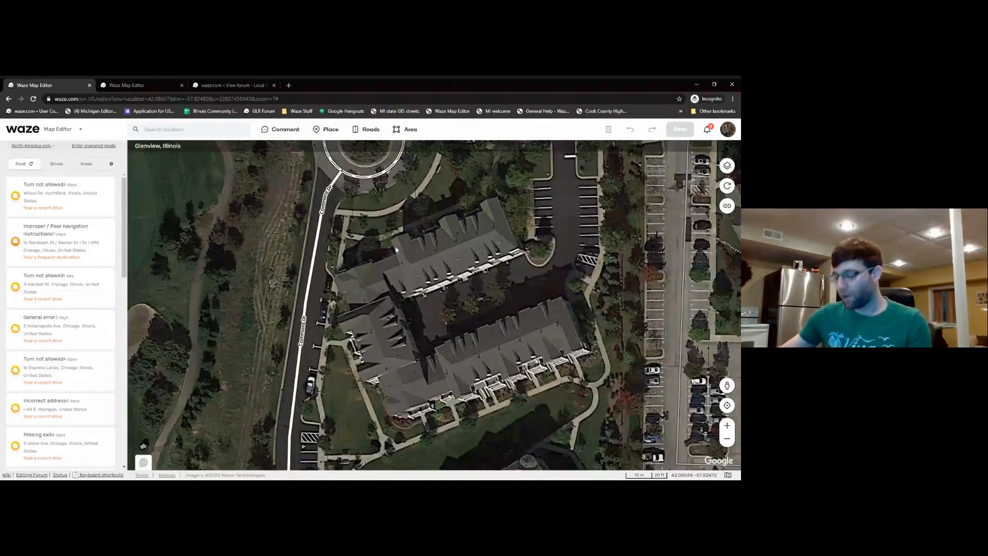
scroll(395, 250, "down", 1)
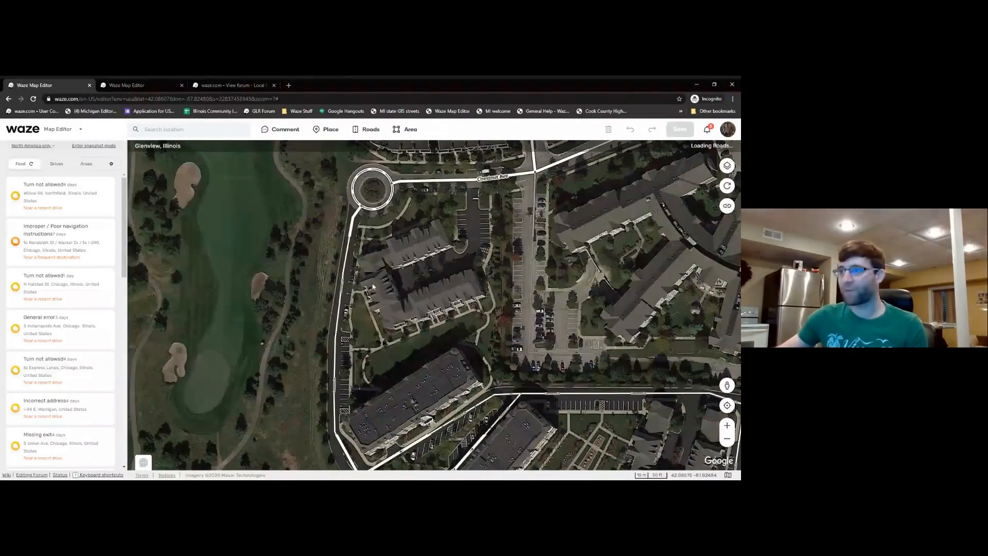
left_click_drag(338, 333, 350, 291)
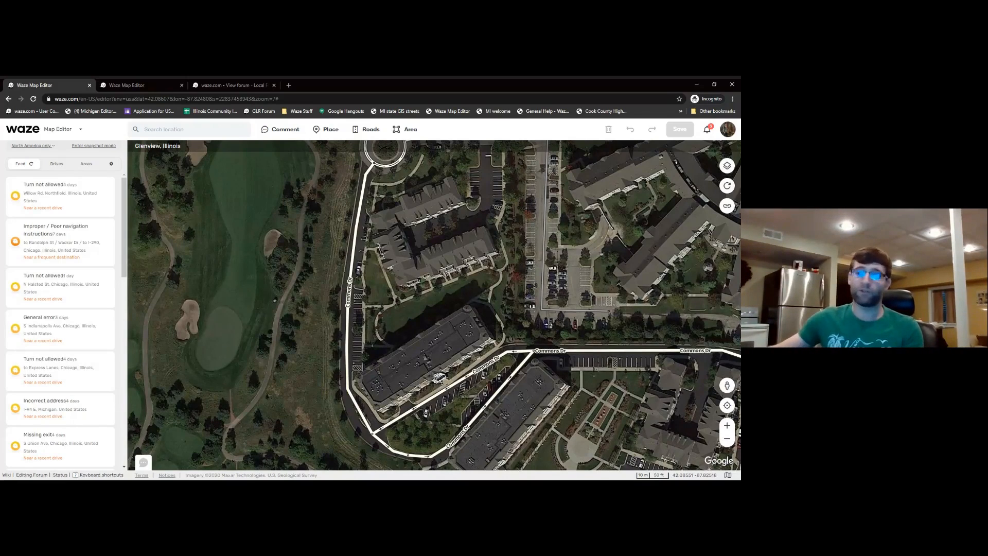
- Select the Commons Dr segment and enter its house-number editing mode
left_click(359, 227)
scroll(360, 237, "up", 1)
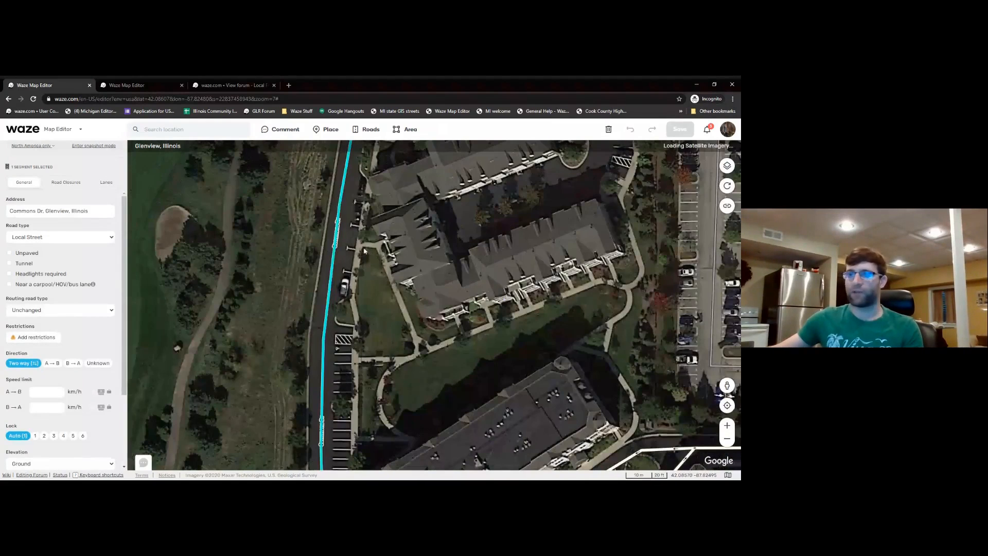
scroll(68, 311, "down", 2)
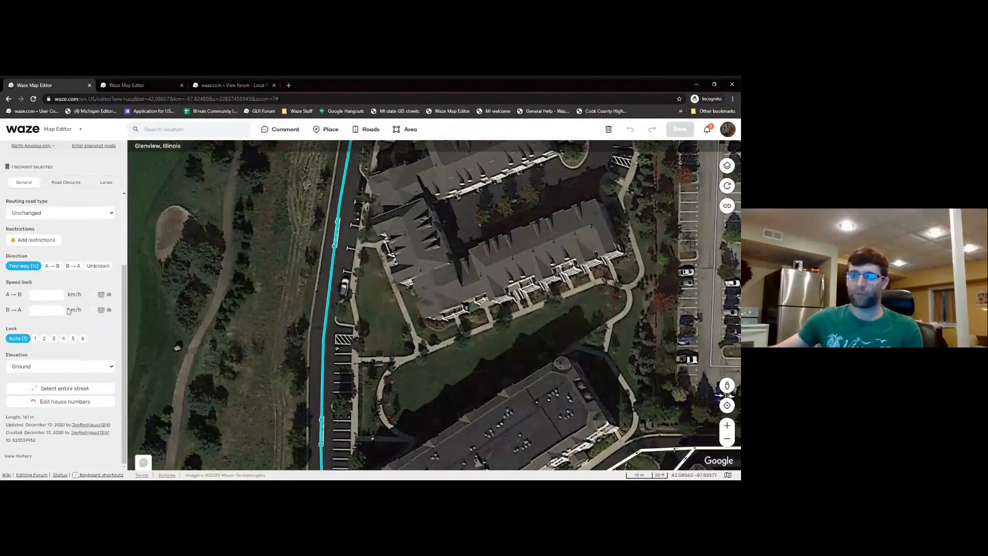
left_click(41, 402)
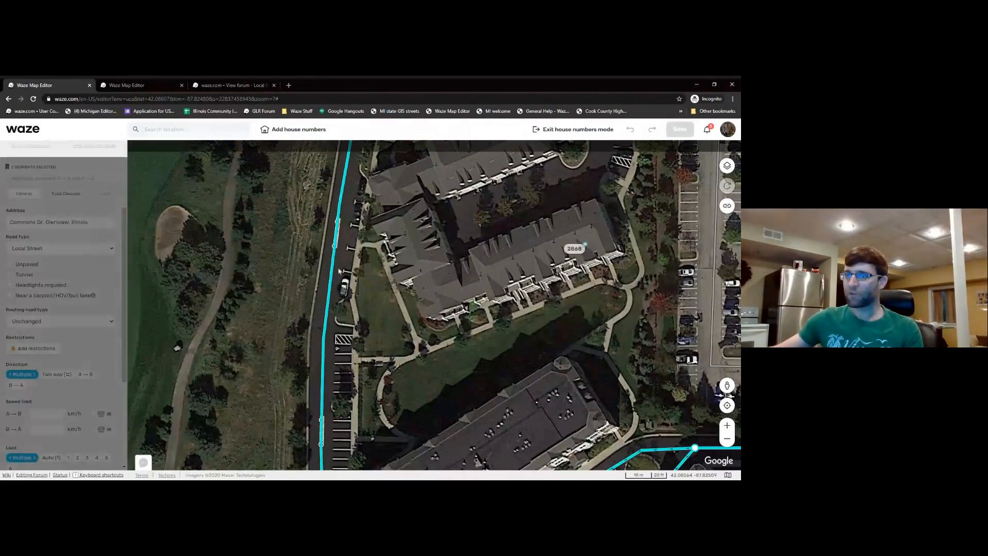
scroll(388, 304, "down", 1)
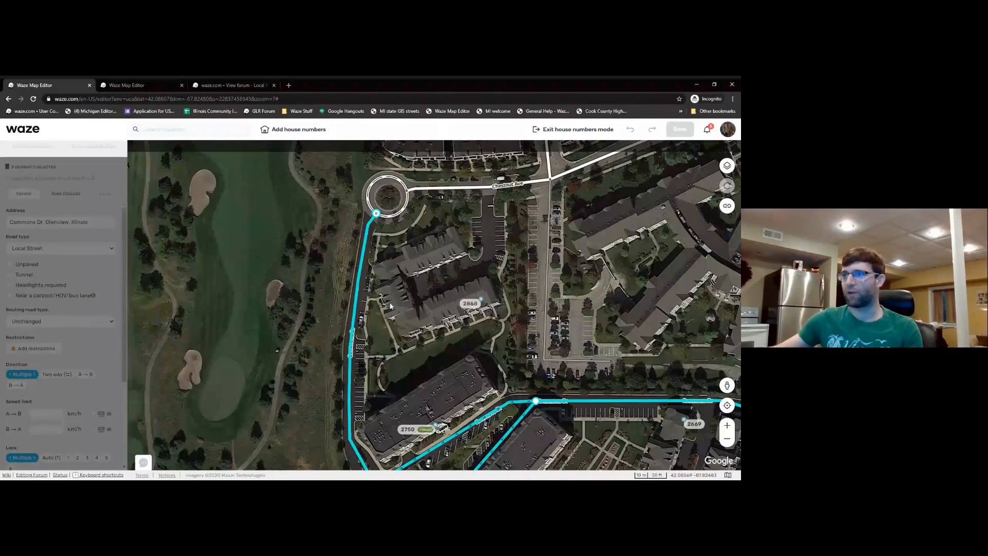
left_click_drag(428, 329, 429, 320)
left_click(470, 296)
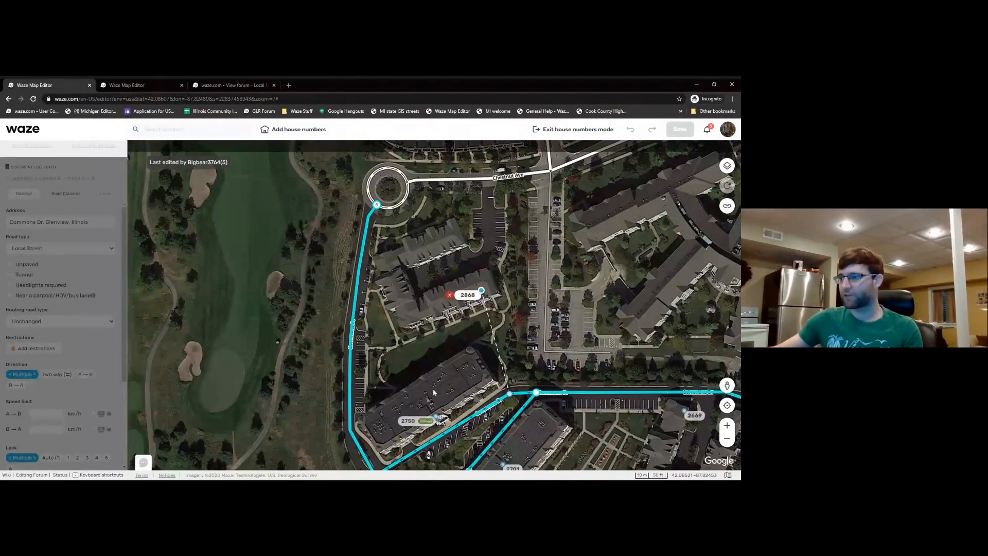
left_click(428, 418)
left_click_drag(402, 397, 418, 375)
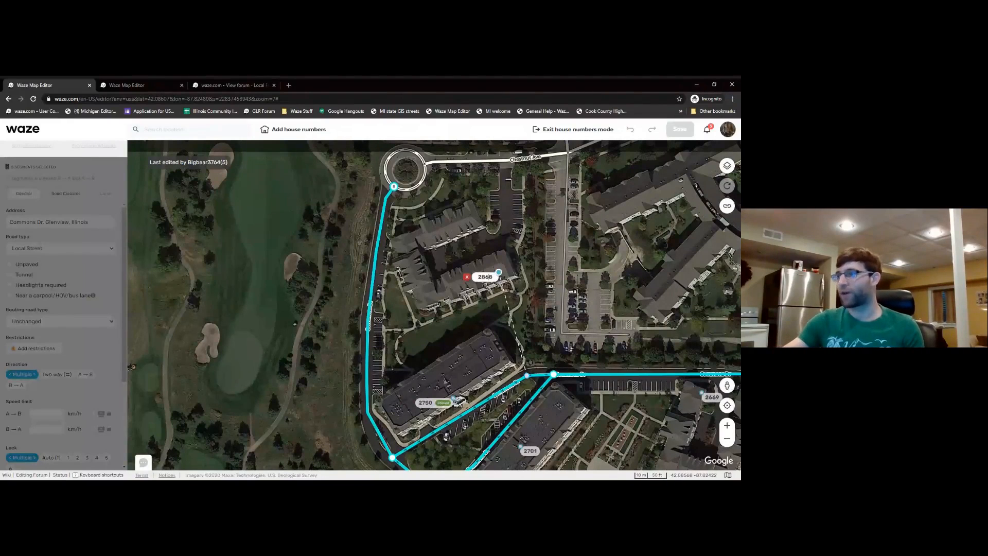
key("BackSpace")
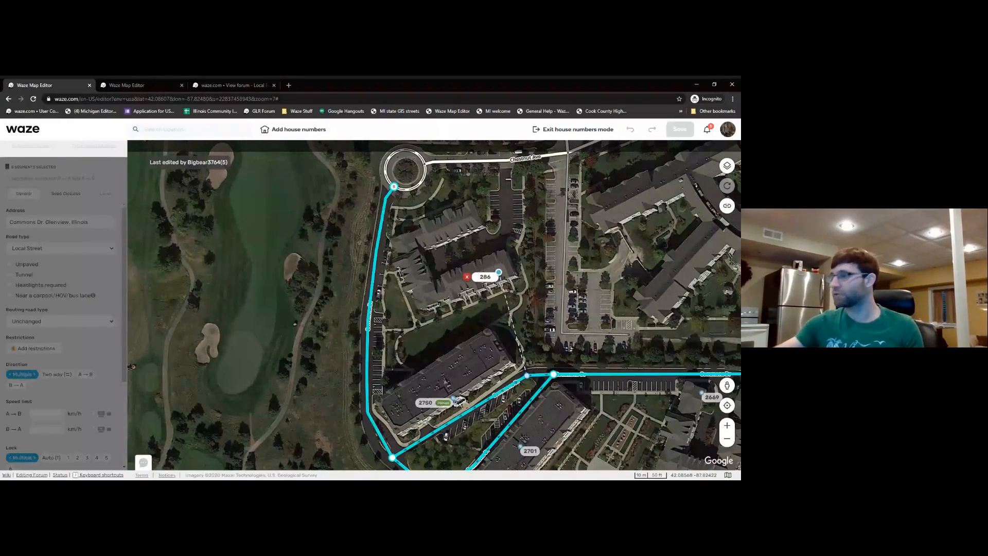
type("8")
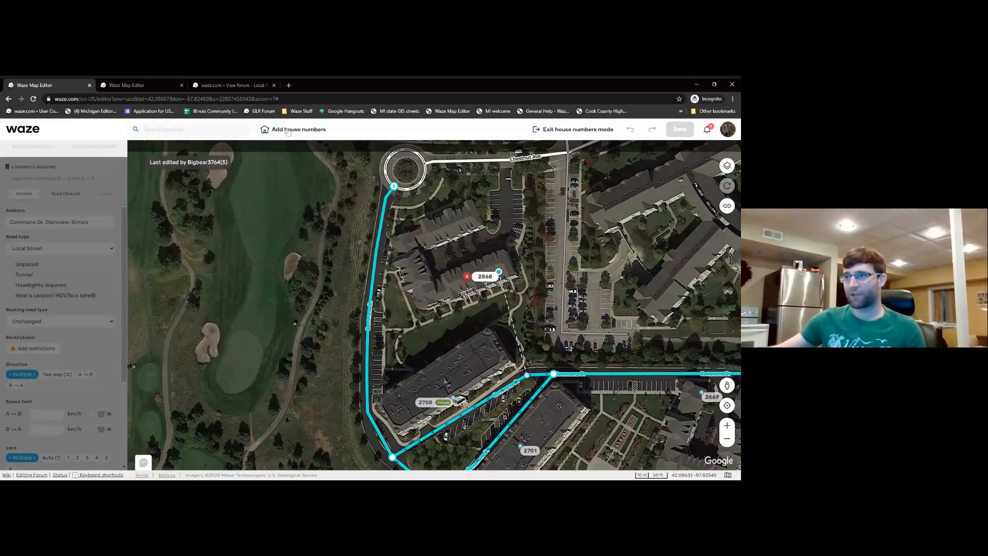
key("Return")
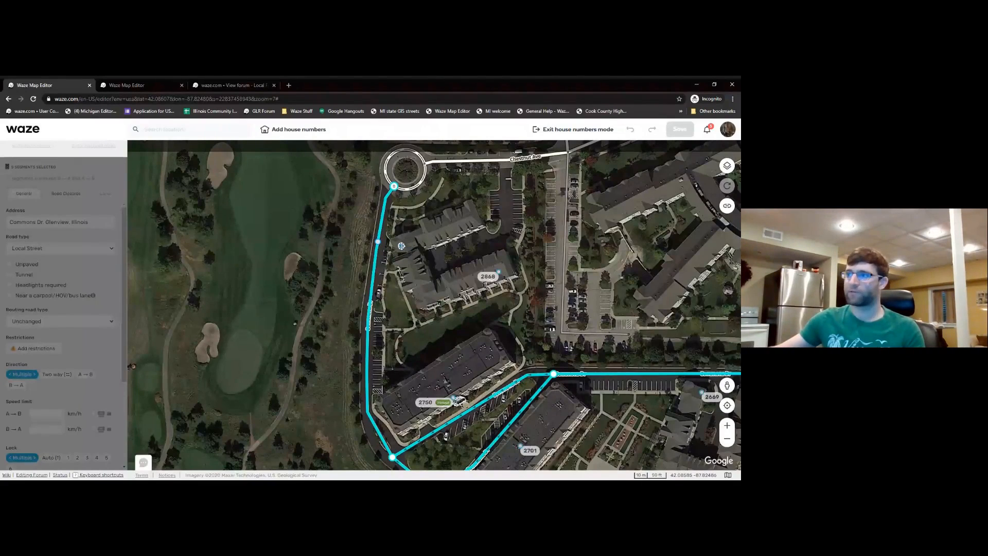
left_click(403, 246)
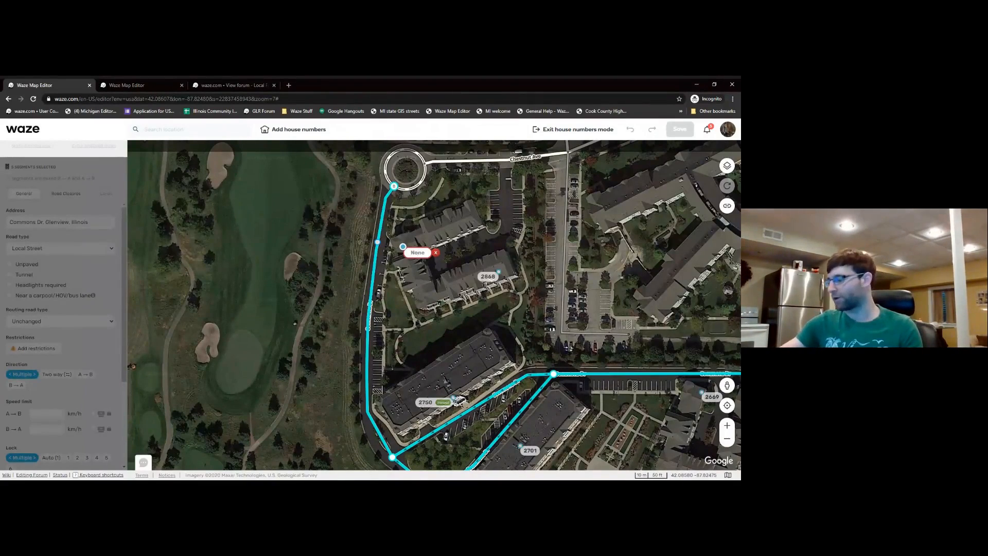
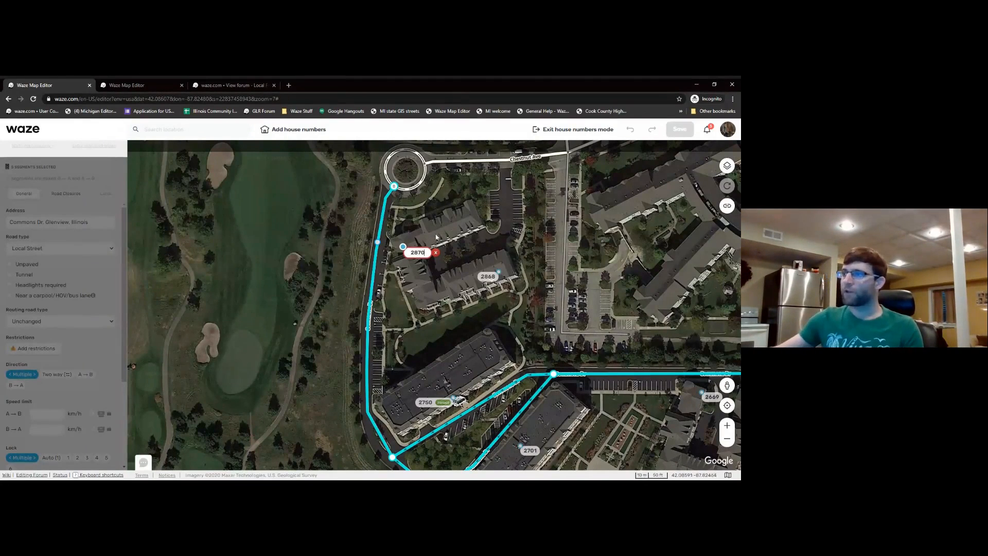
key("Return")
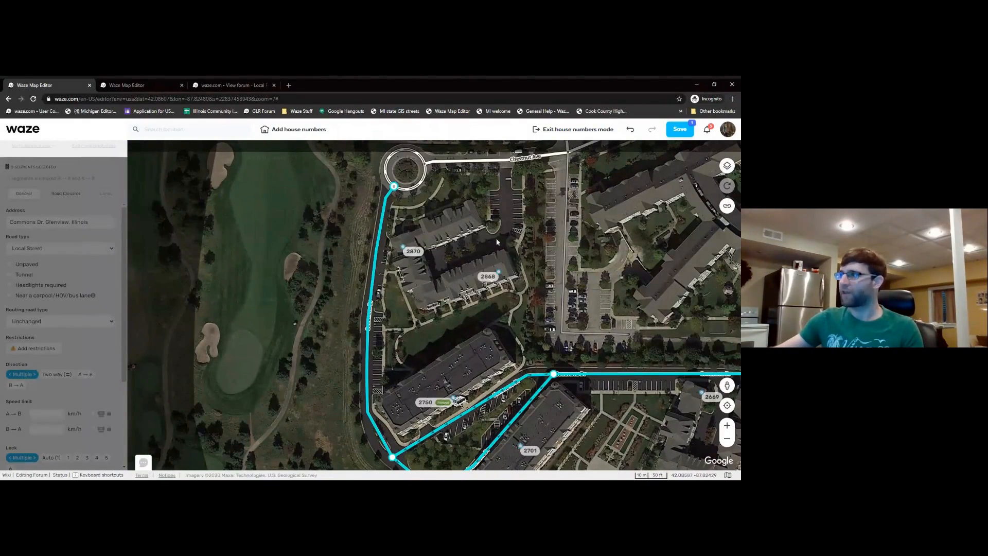
left_click(679, 128)
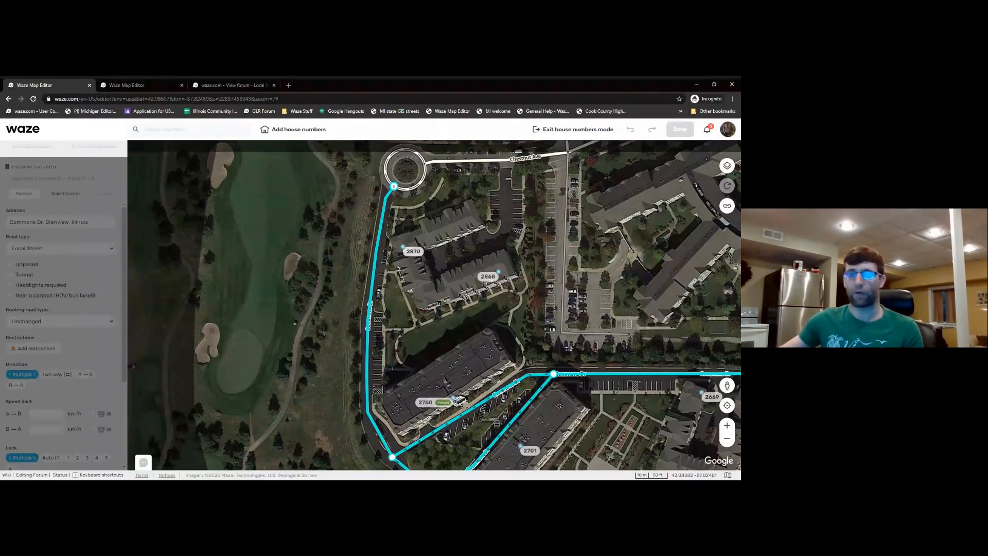
left_click(549, 133)
- Switch to the second editor tab and centre the map on the Glenview Park Center building
left_click(322, 228)
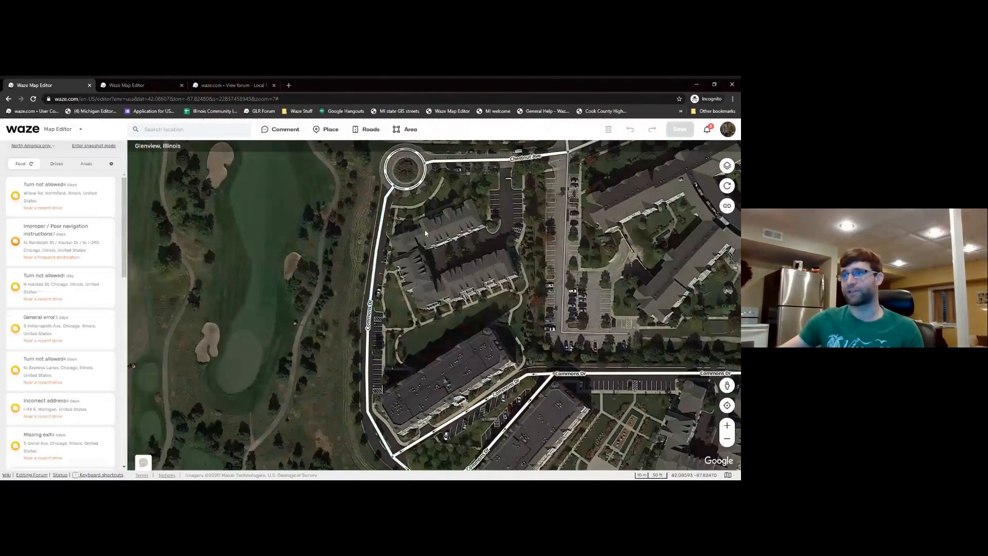
scroll(425, 233, "down", 1)
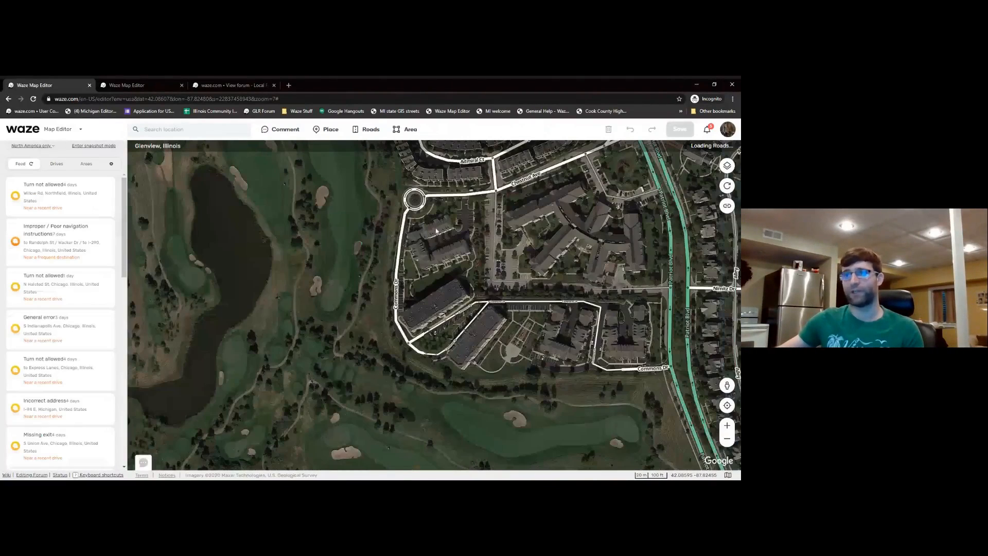
left_click(140, 83)
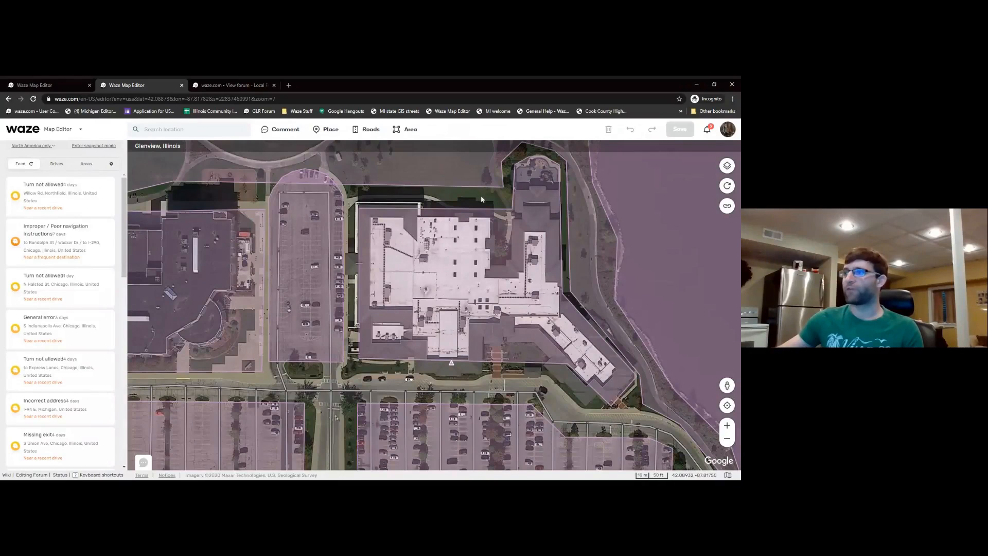
left_click_drag(482, 198, 463, 192)
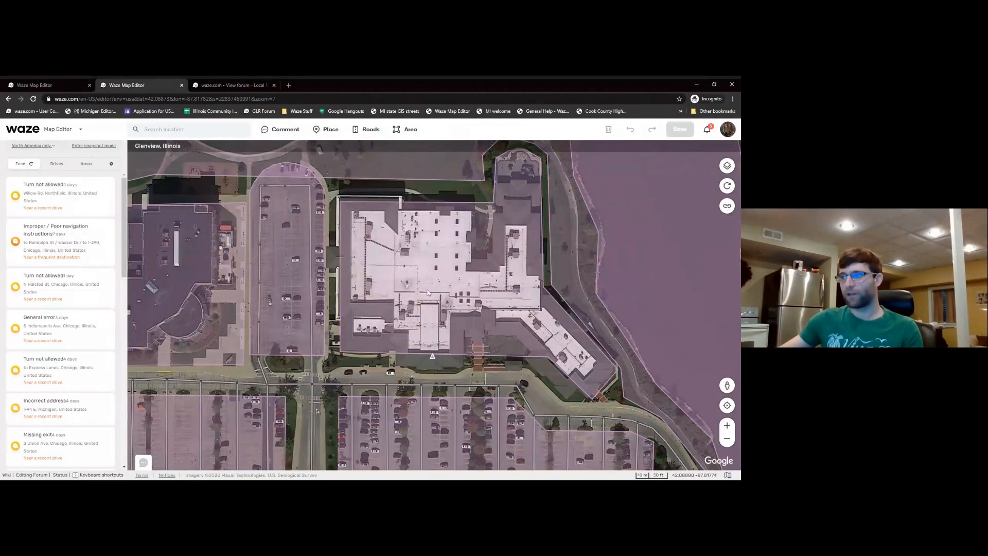
left_click(432, 261)
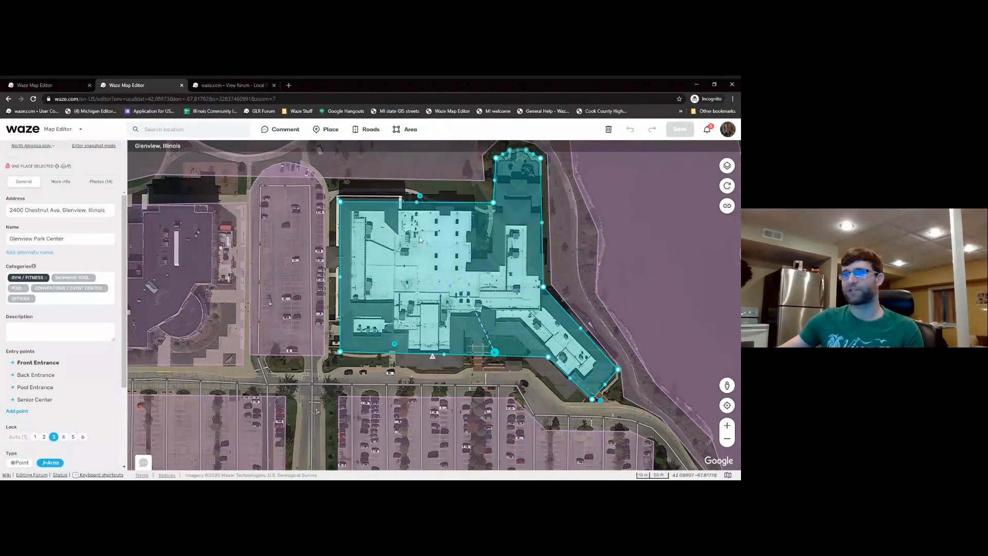
left_click(367, 195)
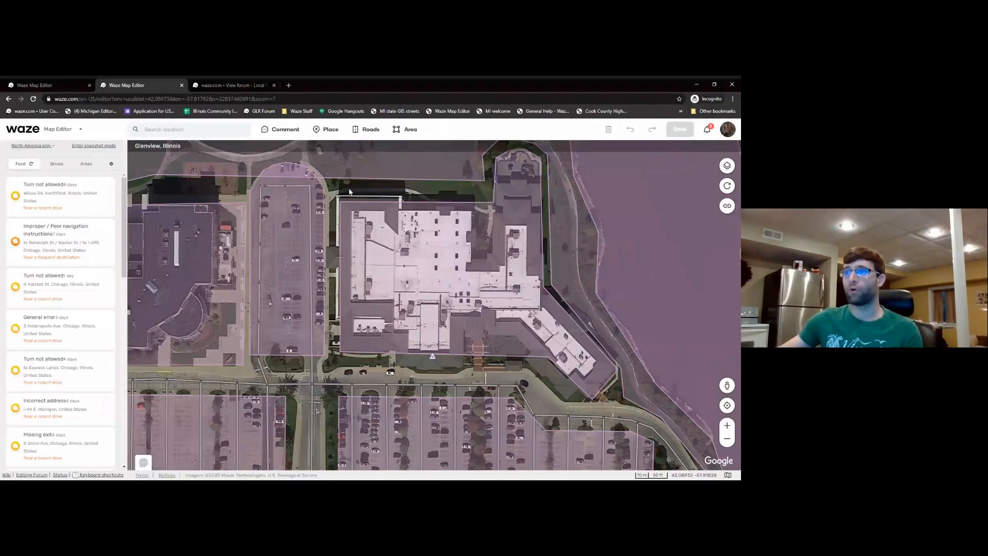
mouse_move(327, 137)
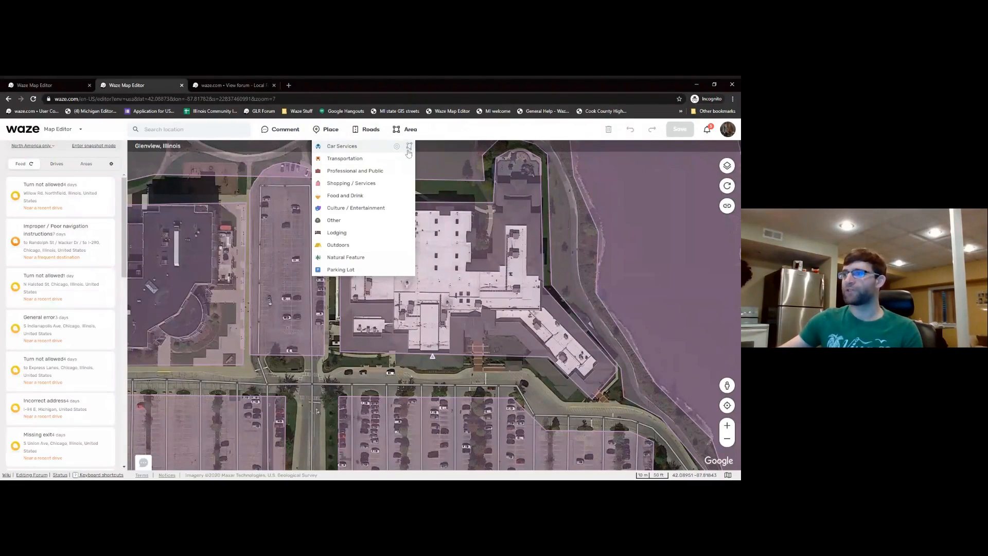
- Start adding a Professional and Public point place from the Place menu
left_click(409, 148)
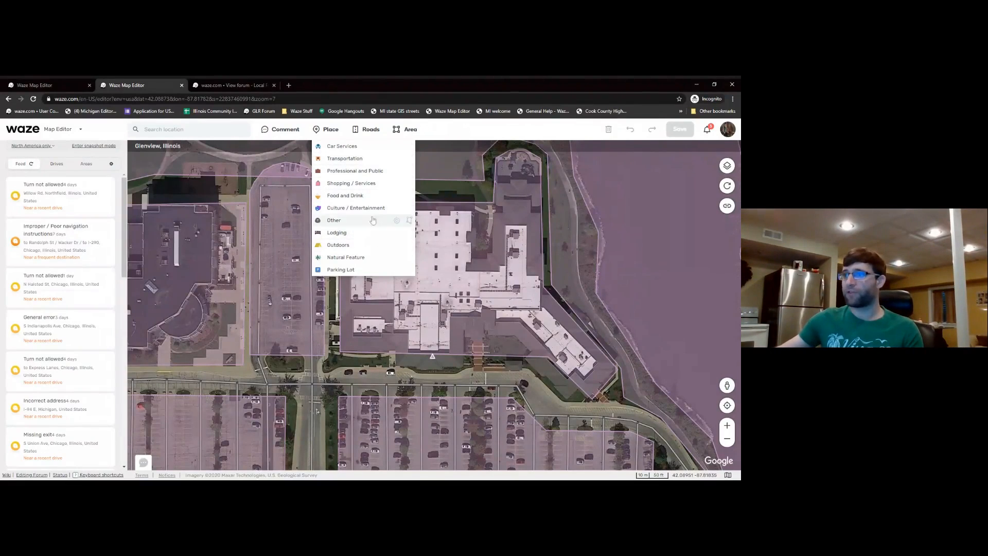
left_click(397, 172)
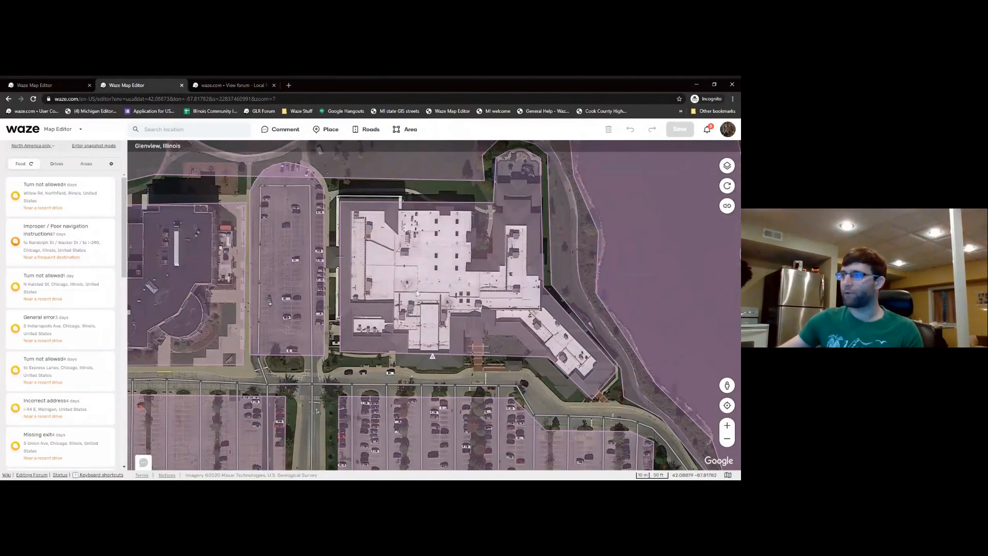
- Drop a new point place on the Glenview Park Center building
left_click(422, 274)
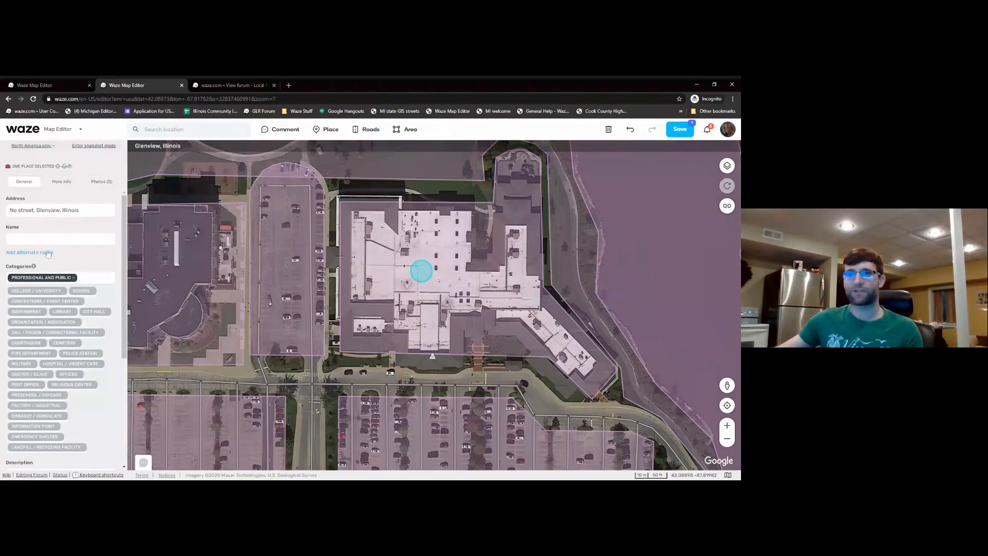
scroll(62, 268, "down", 3)
scroll(64, 271, "up", 3)
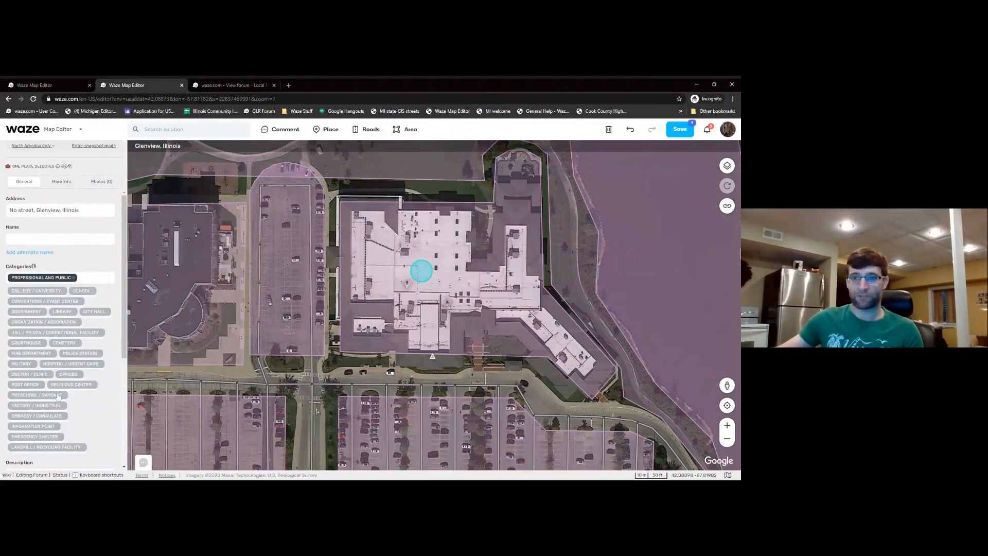
- Change the place category to Swimming Pool and begin naming it 'Splash Landings'
left_click(74, 277)
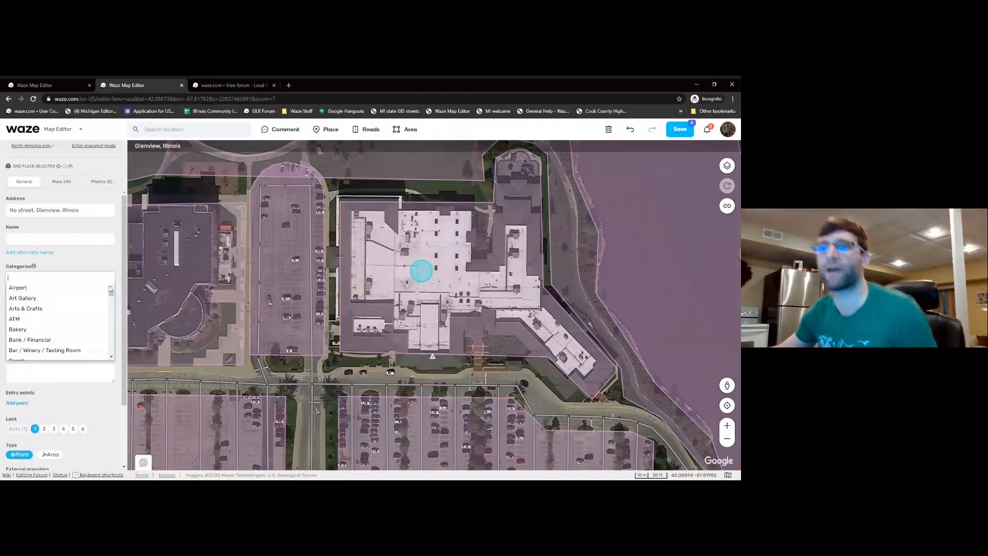
left_click_drag(113, 296, 112, 323)
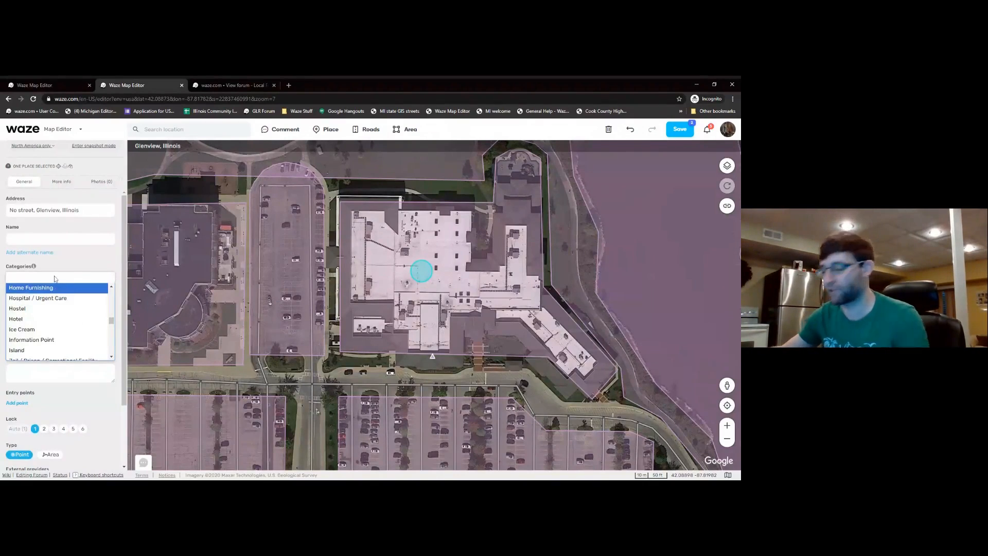
type("pool")
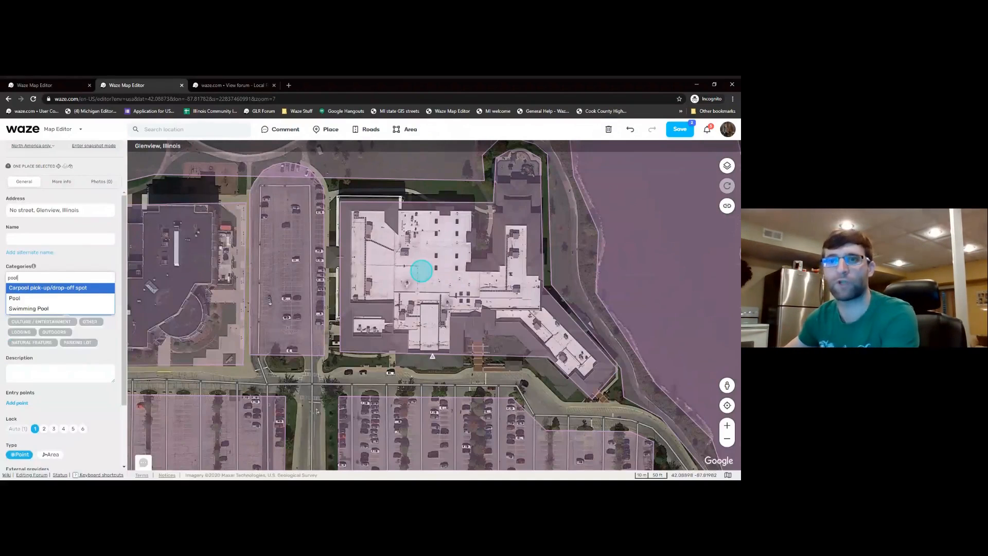
left_click(29, 309)
left_click(52, 238)
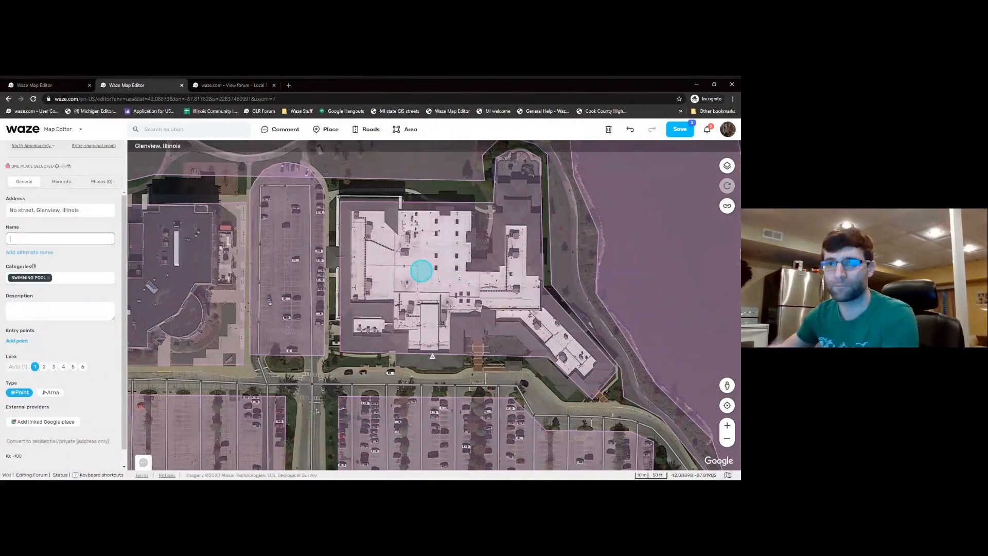
type("Splash")
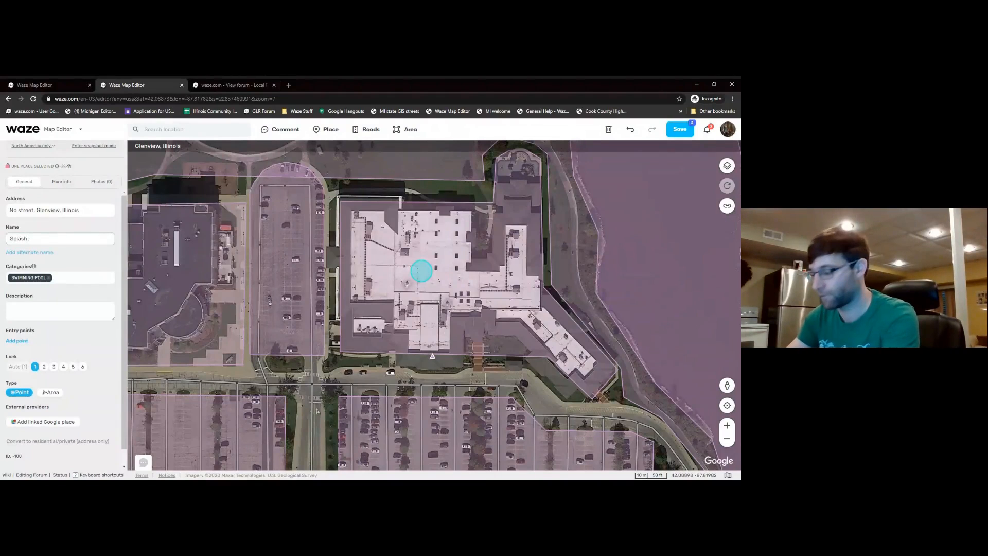
type(" Landings Pool")
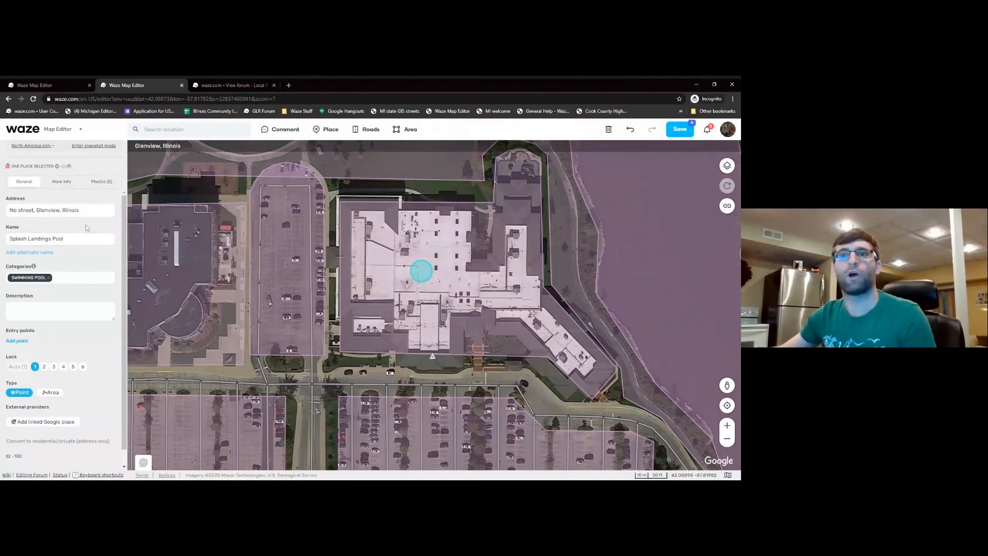
- Give the place the address 1234 Chestnut Ave, Glenview, and apply it
left_click(59, 211)
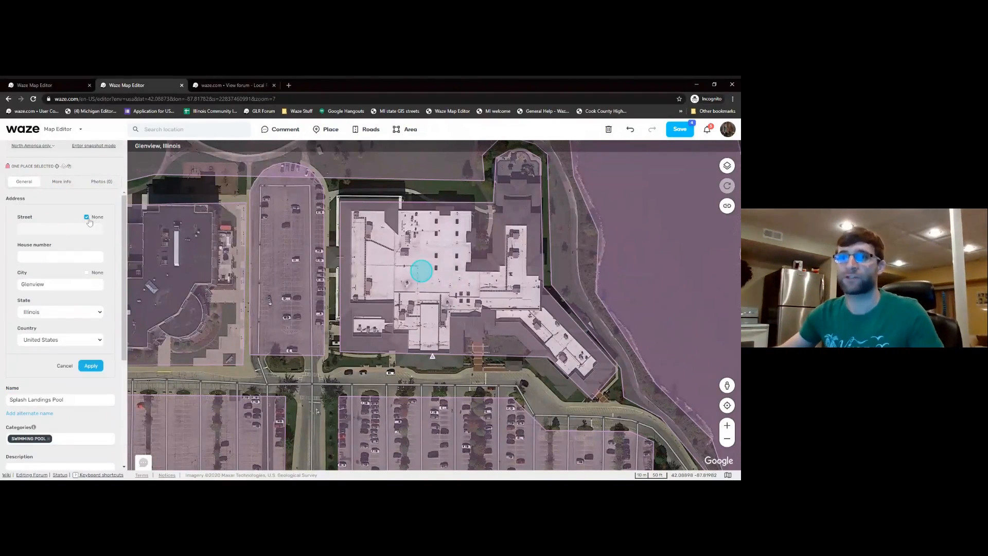
left_click(86, 217)
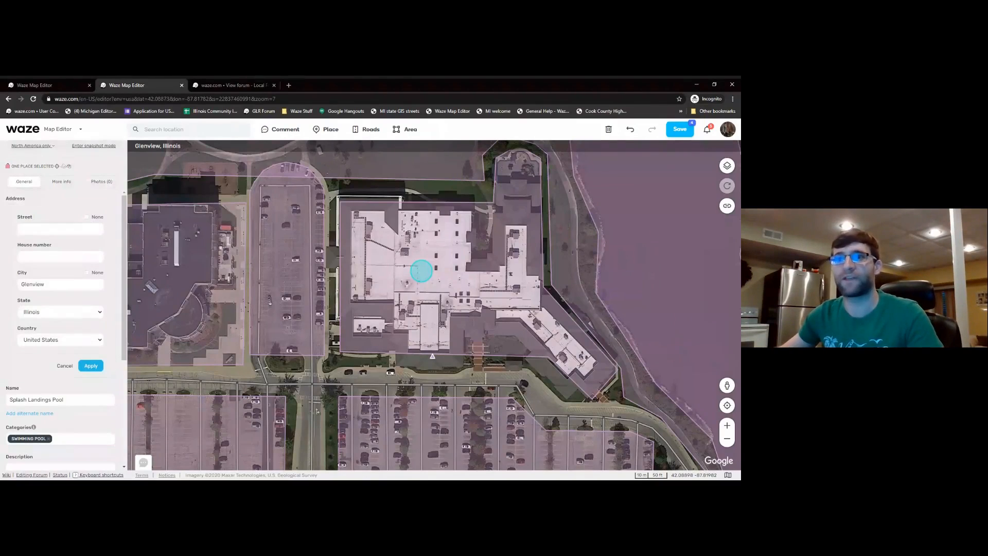
left_click(95, 256)
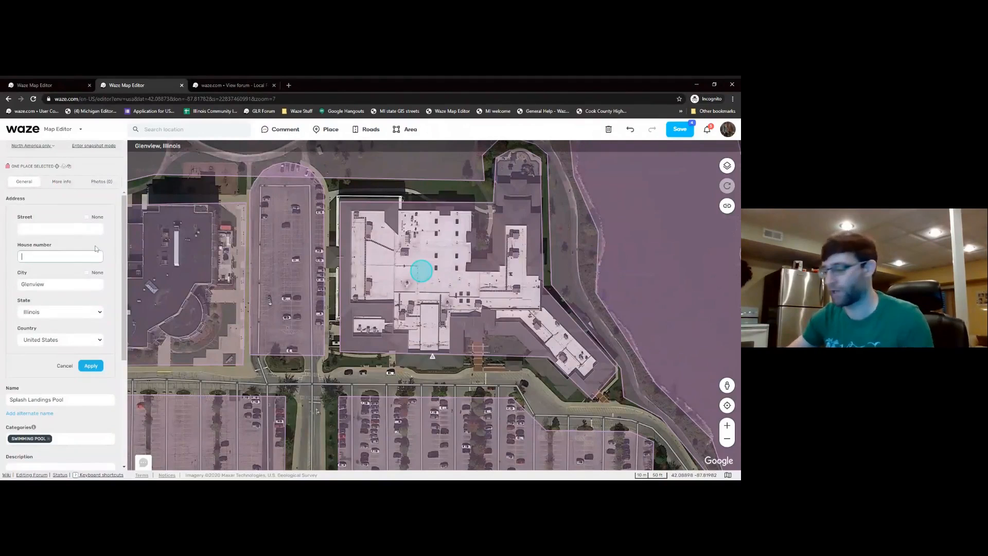
type("1234")
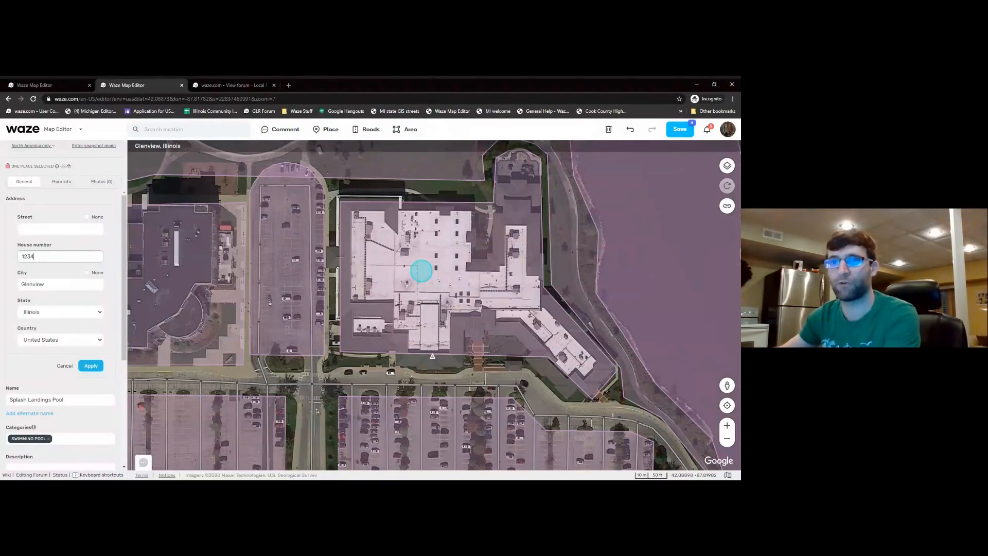
left_click_drag(264, 362, 275, 223)
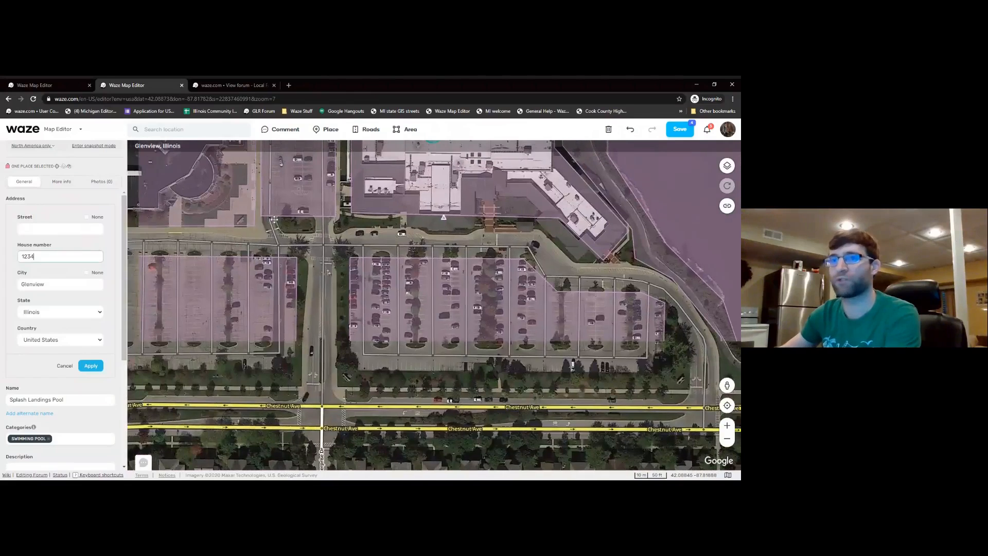
left_click(85, 229)
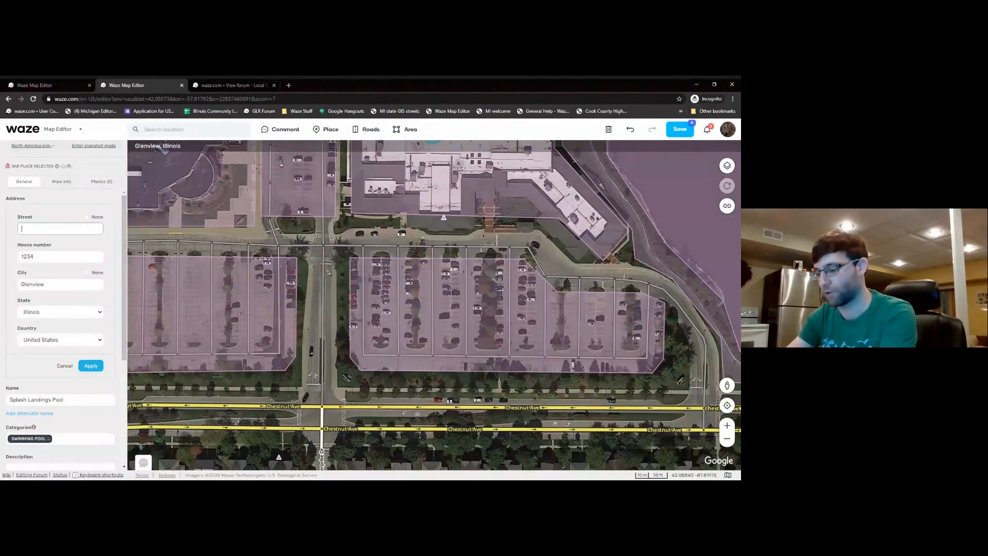
type("chest")
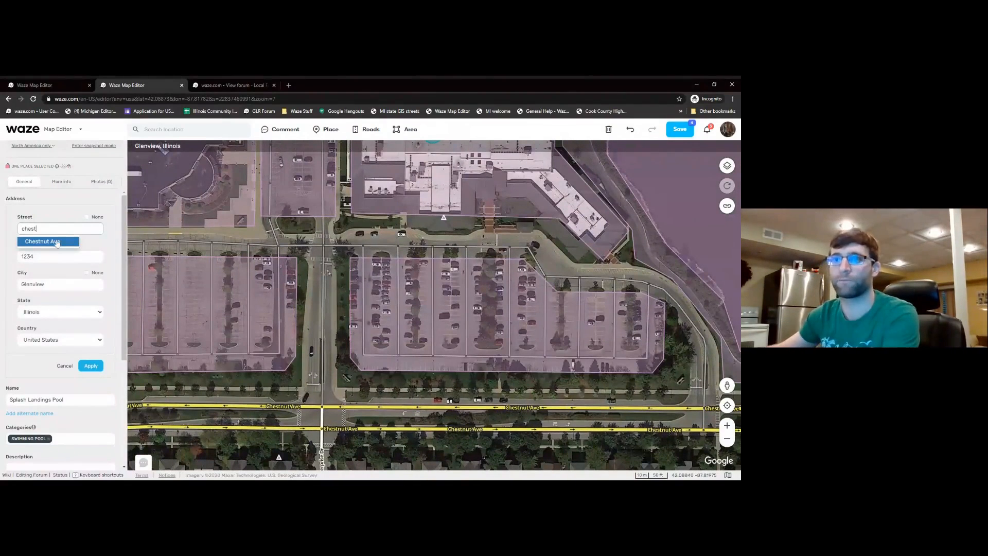
left_click(57, 242)
left_click(91, 365)
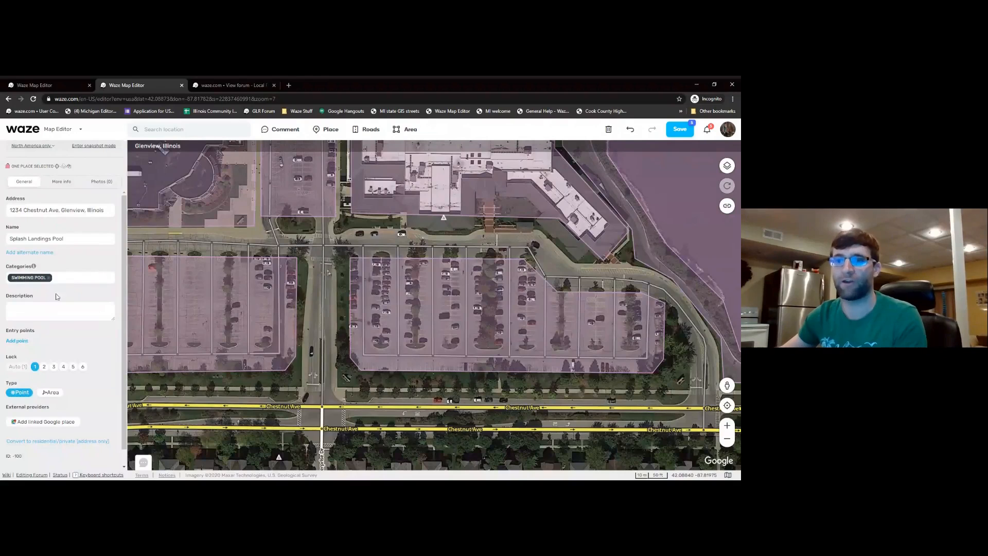
- Save the Splash Landings Pool place and reselect it on the building
left_click(61, 182)
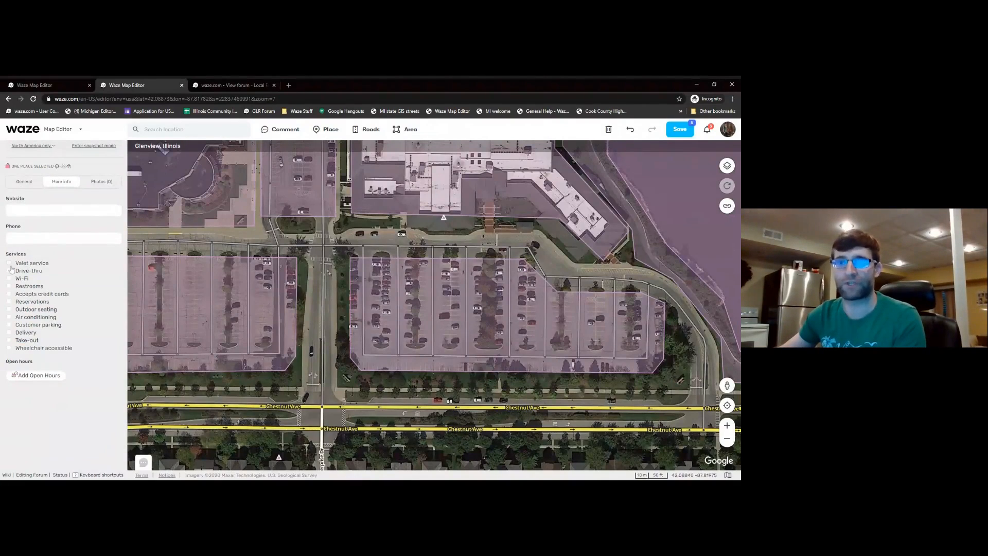
left_click_drag(343, 151, 357, 290)
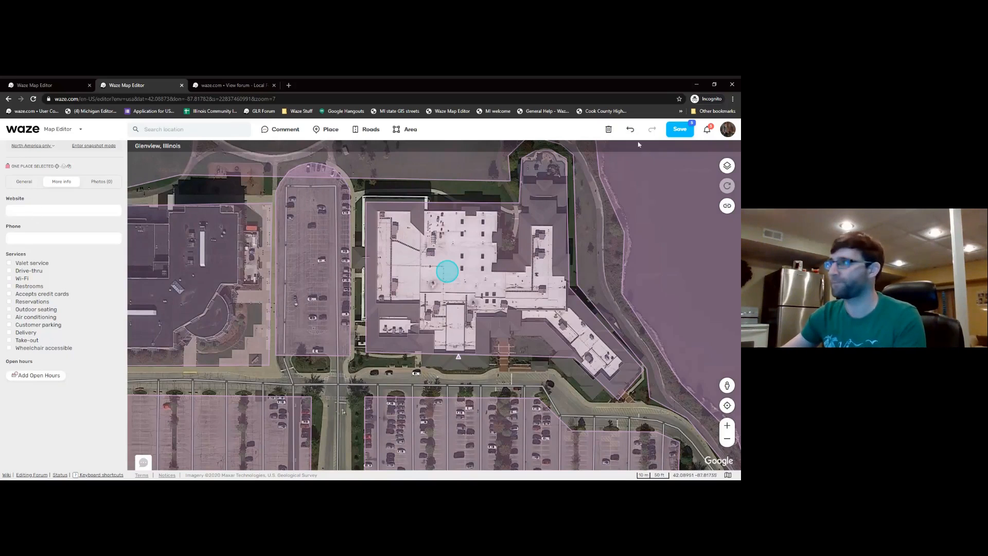
left_click(681, 133)
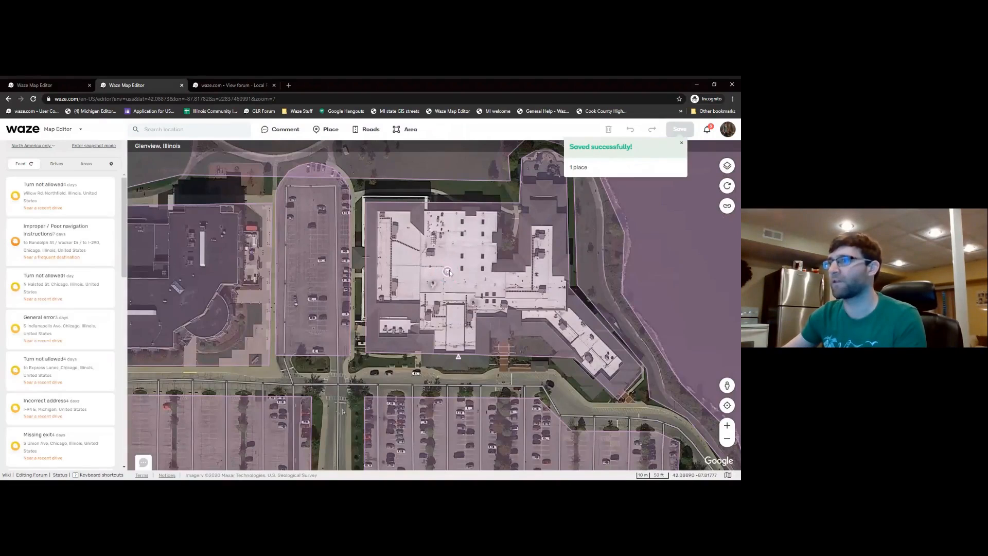
left_click(449, 270)
- Deselect the pool and pan to the parking lot south of the building
key("Escape")
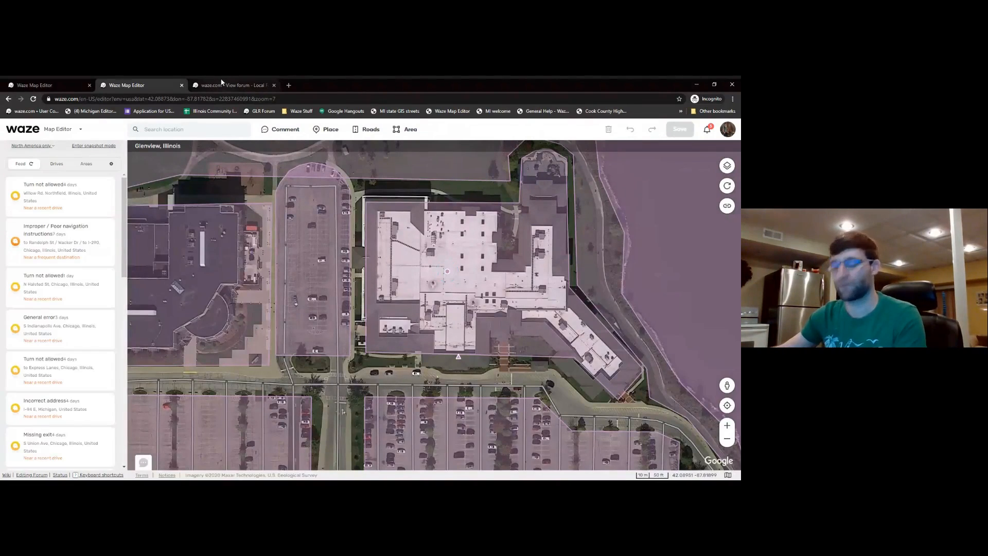
mouse_move(277, 134)
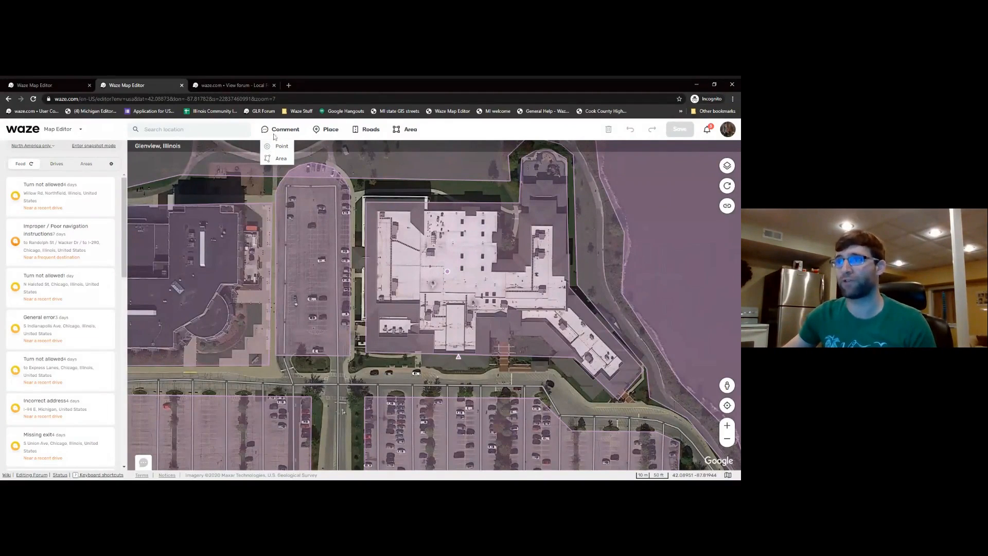
left_click_drag(361, 279, 329, 231)
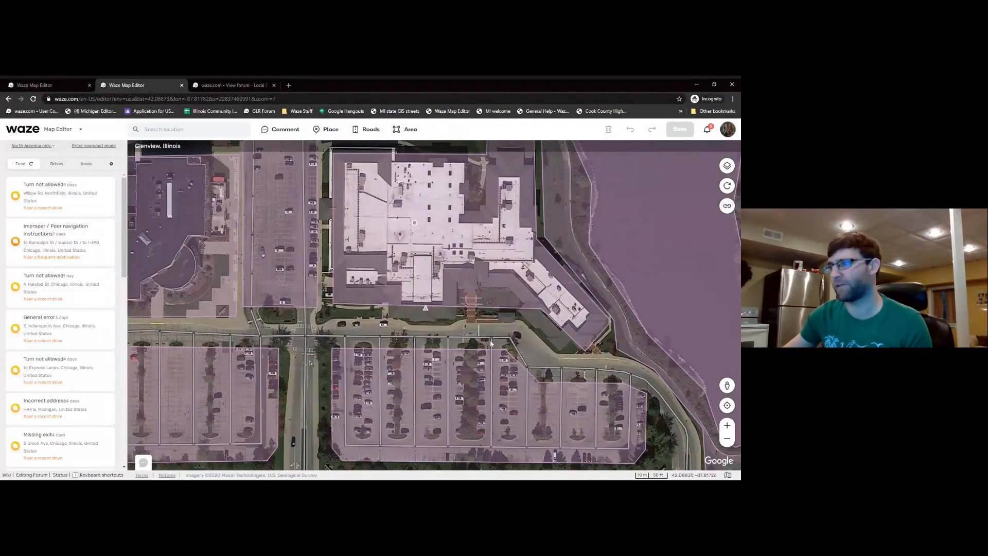
left_click_drag(518, 349, 459, 306)
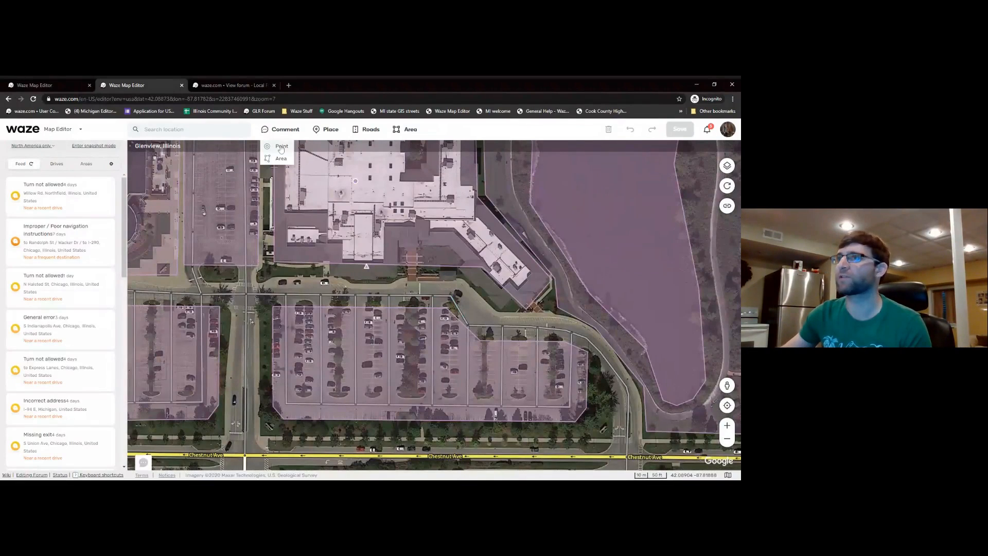
- Draw an area comment polygon covering the southern parking lot
left_click(281, 159)
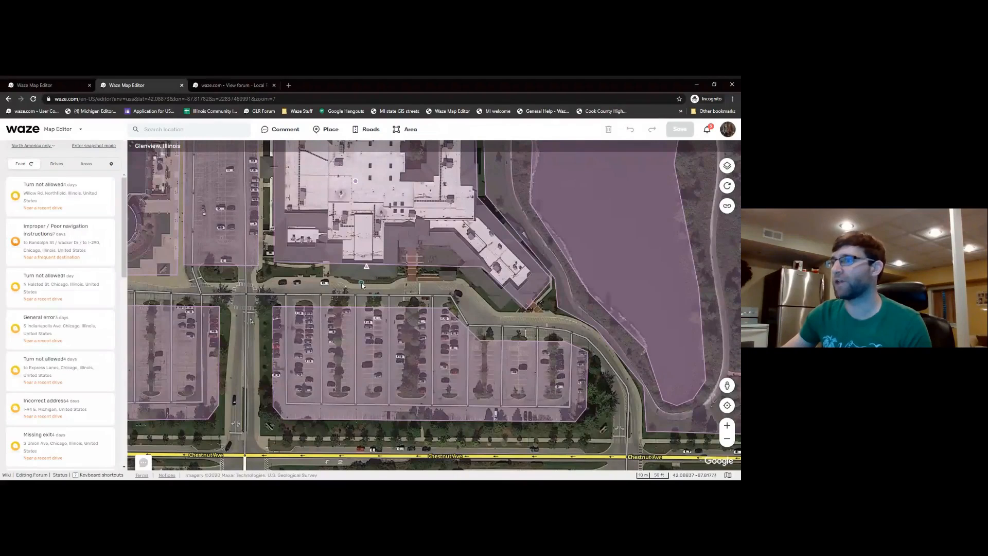
left_click(341, 281)
left_click(461, 281)
left_click(556, 320)
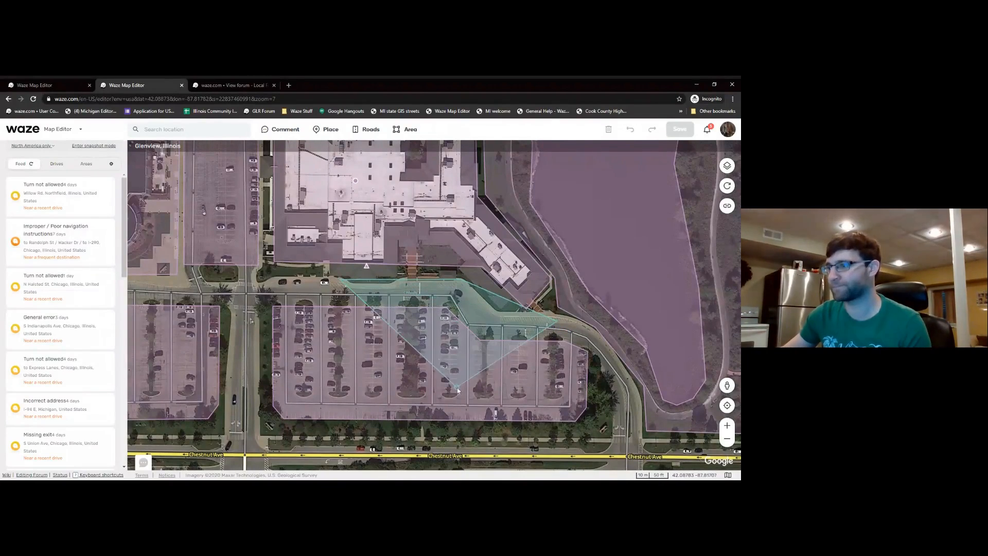
left_click(337, 443)
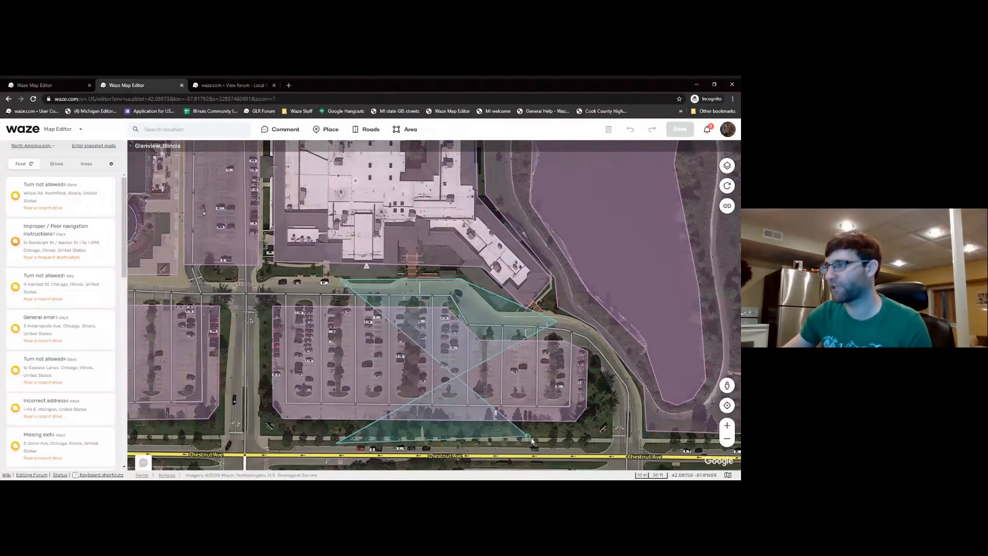
double_click(227, 314)
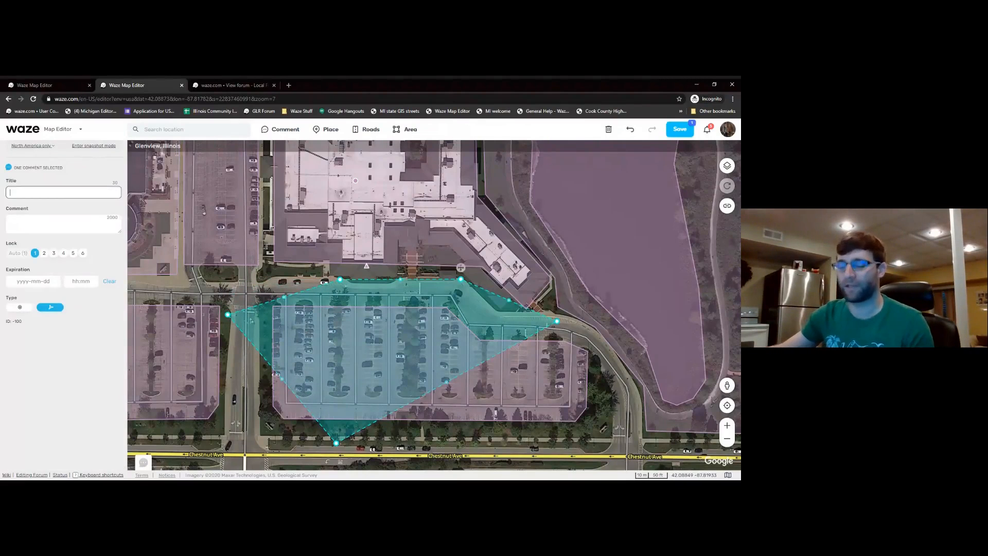
- Title the area comment 'Sat view is out of date', add note 'pleave any questions', and save
left_click(63, 193)
type("Sat view is")
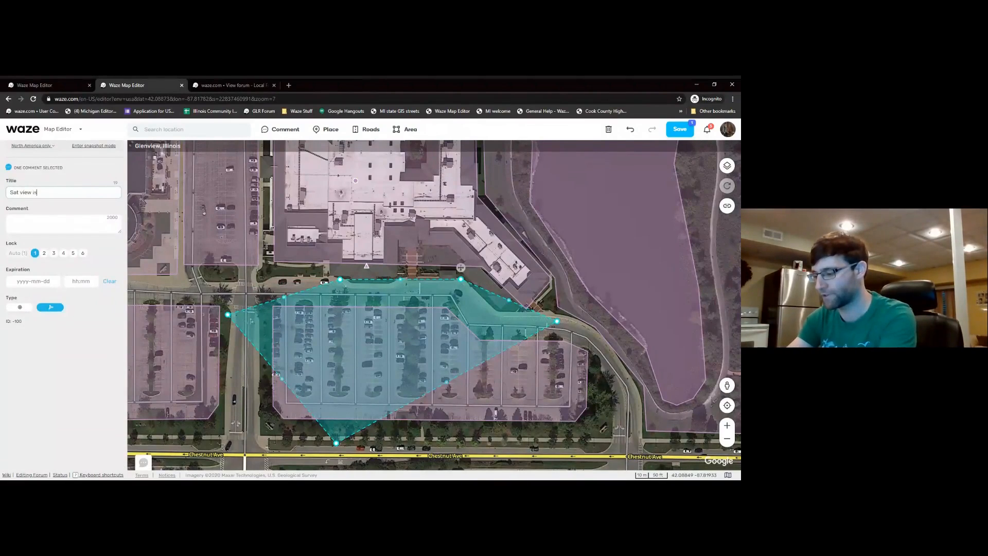
type(" out of date")
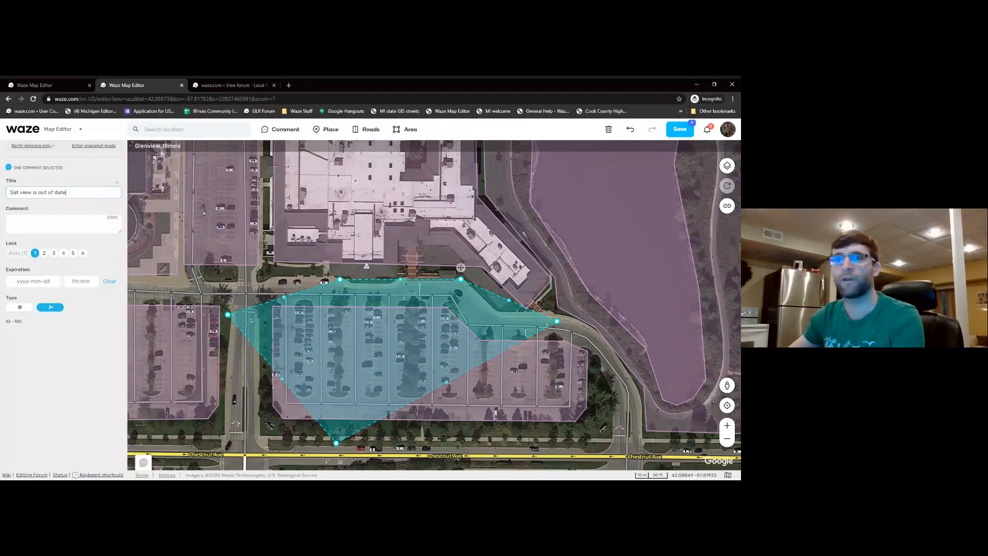
left_click(51, 220)
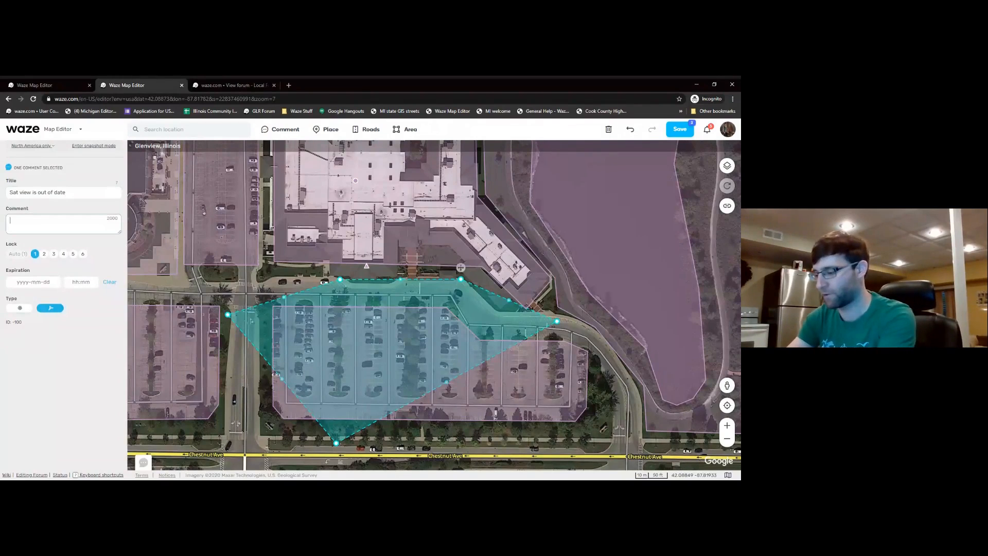
type("please reach out to m")
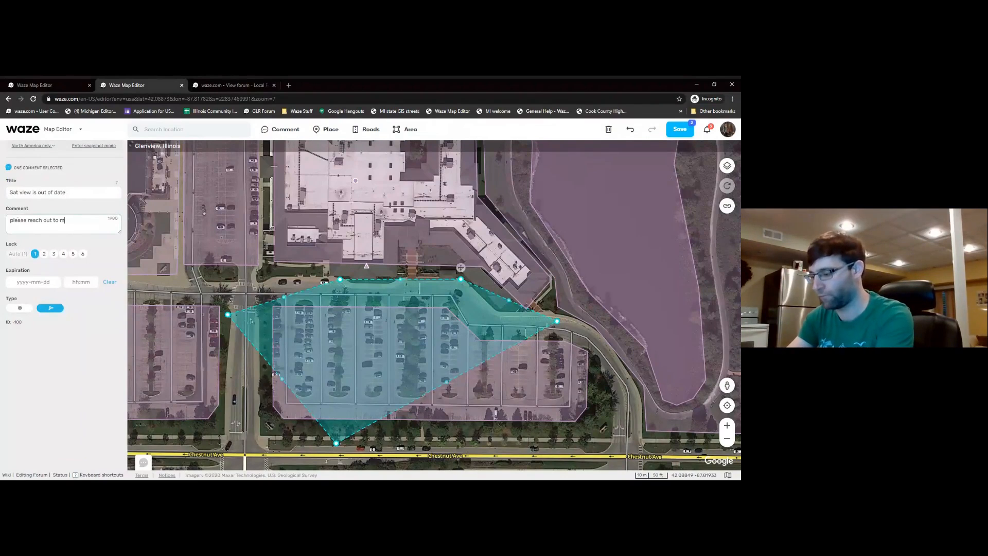
type("ve any questions")
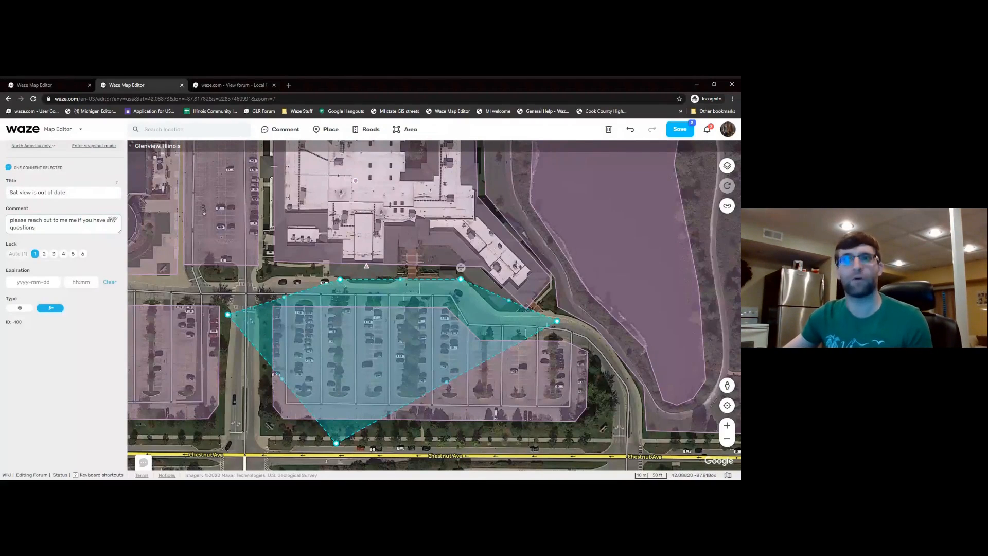
left_click(267, 285)
left_click(685, 130)
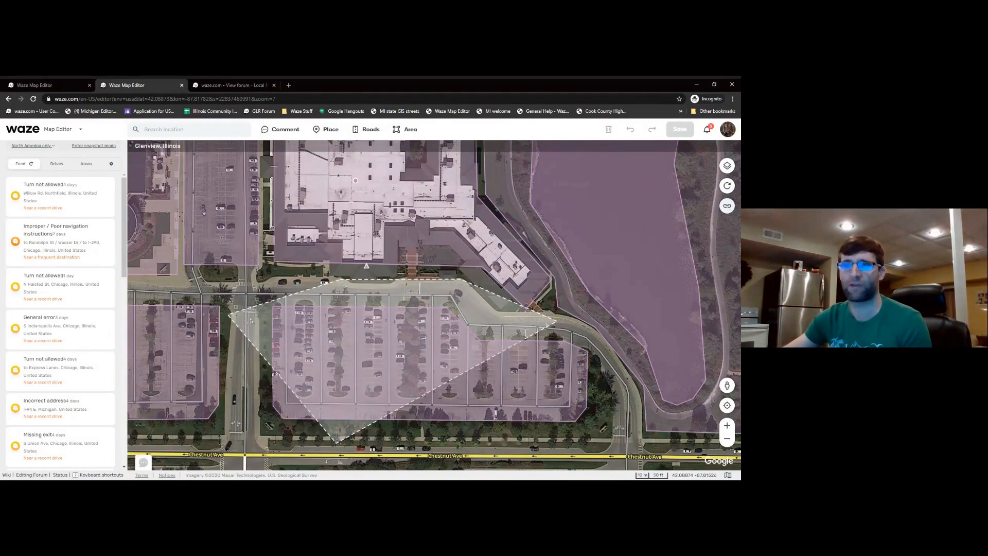
- Share the location's permalink to the Waze forum as a 'Request an unlock'
left_click(727, 206)
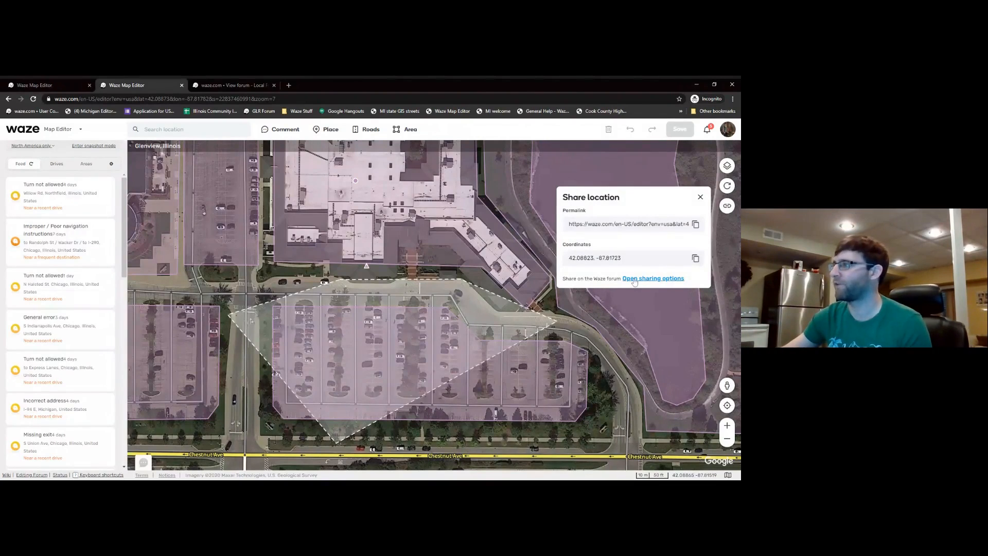
left_click(662, 278)
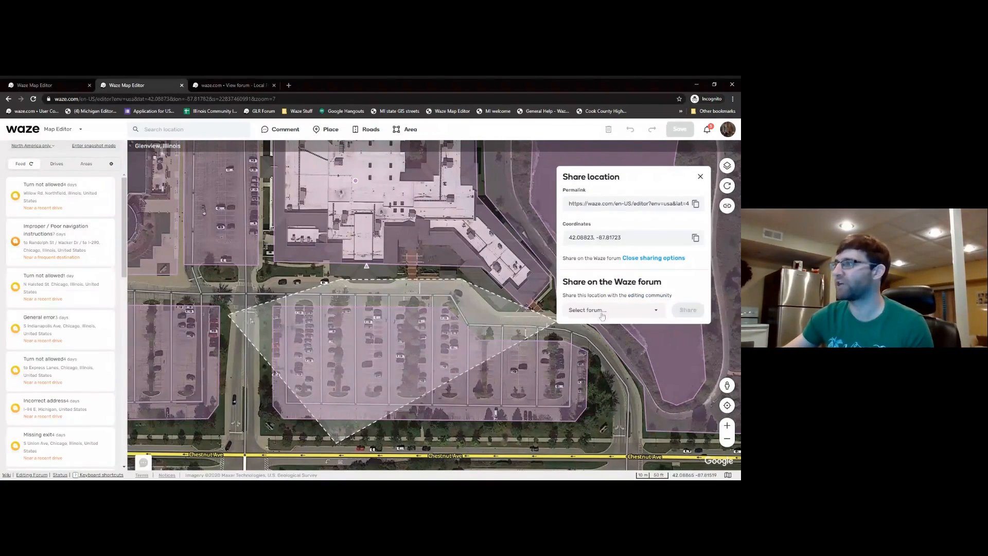
left_click(630, 312)
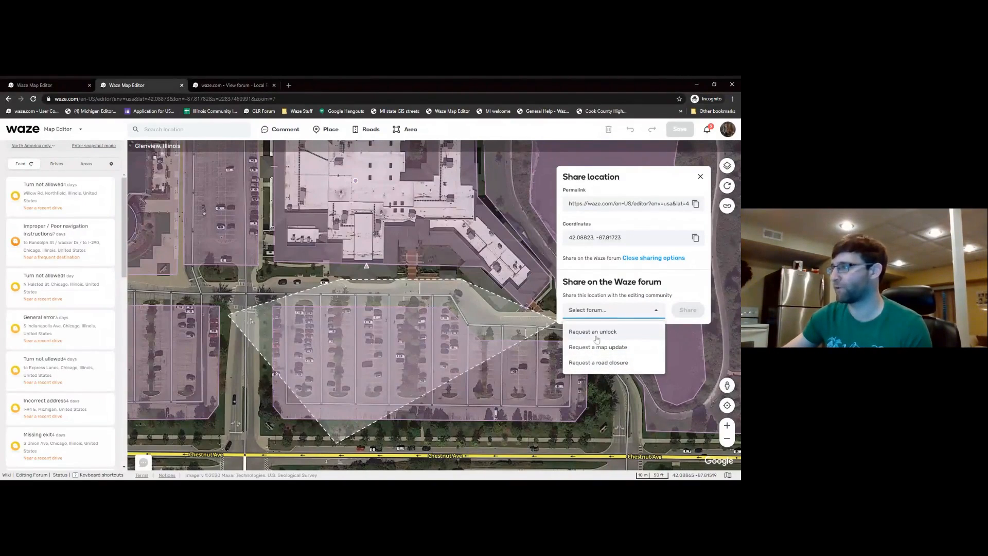
left_click(596, 333)
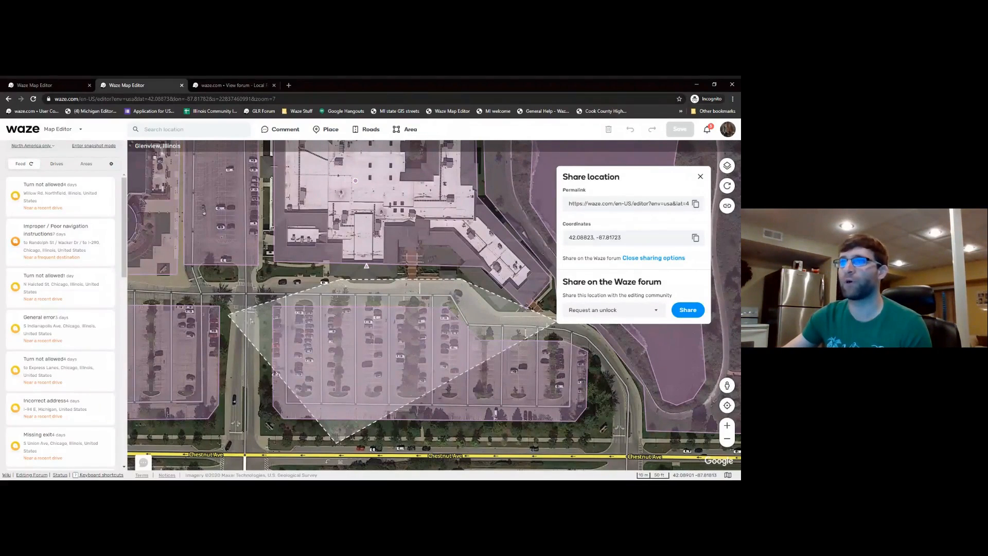
left_click(234, 86)
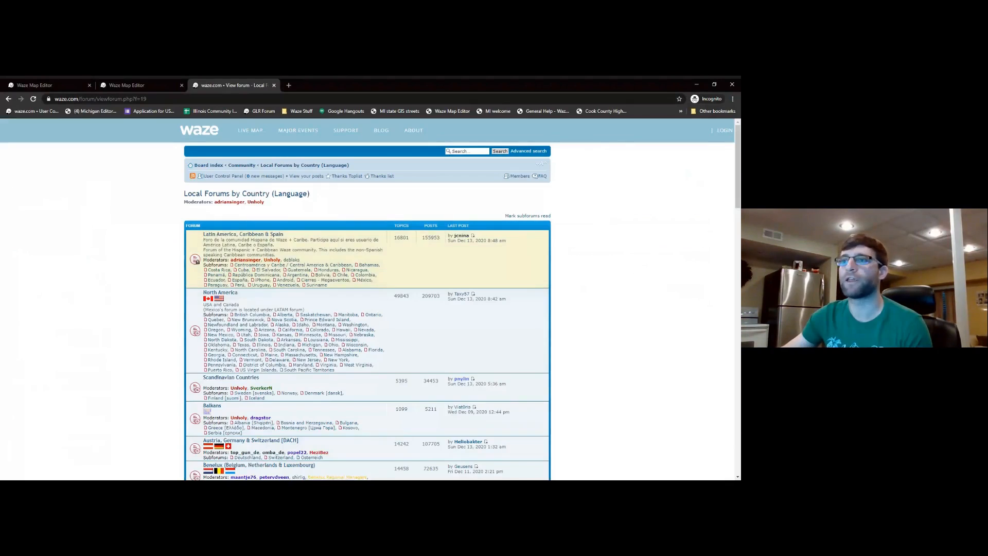
- Browse the forum through North America and United States to US Unlock and Update Requests
scroll(179, 205, "down", 2)
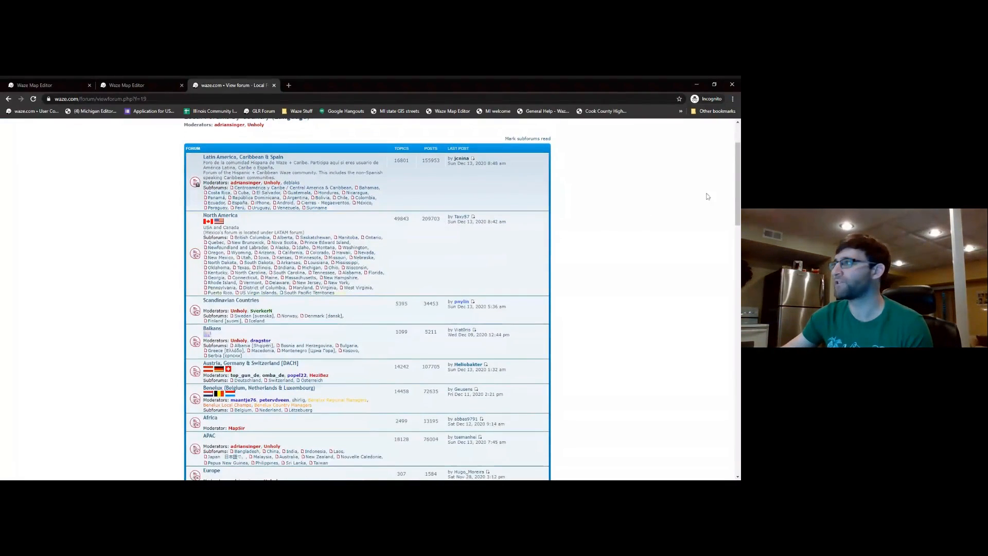
left_click_drag(738, 158, 731, 135)
left_click(221, 292)
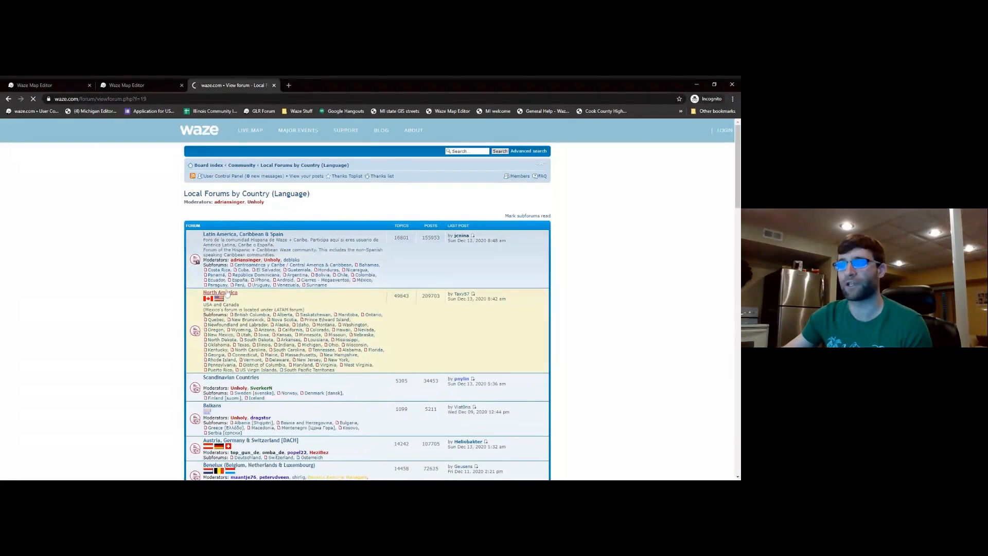
left_click(221, 263)
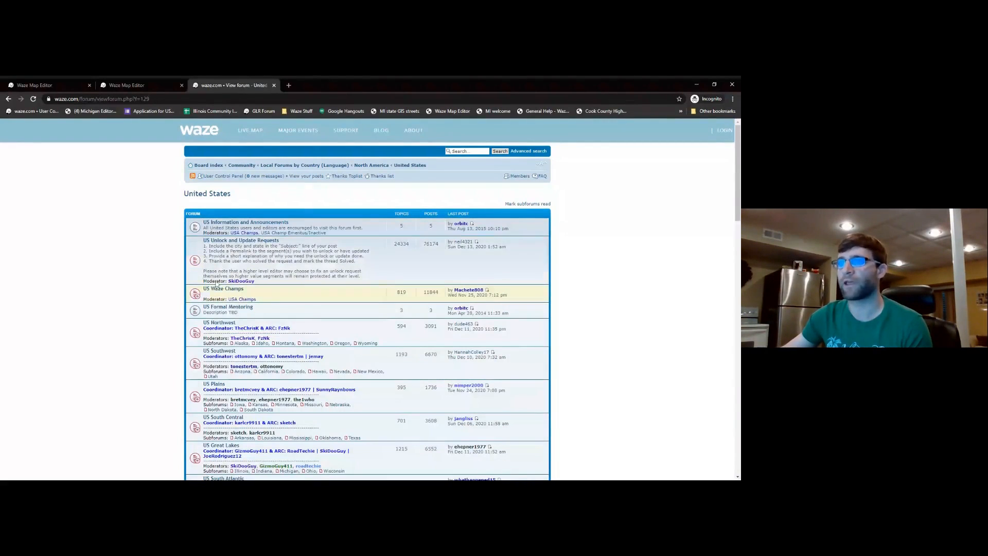
left_click(229, 241)
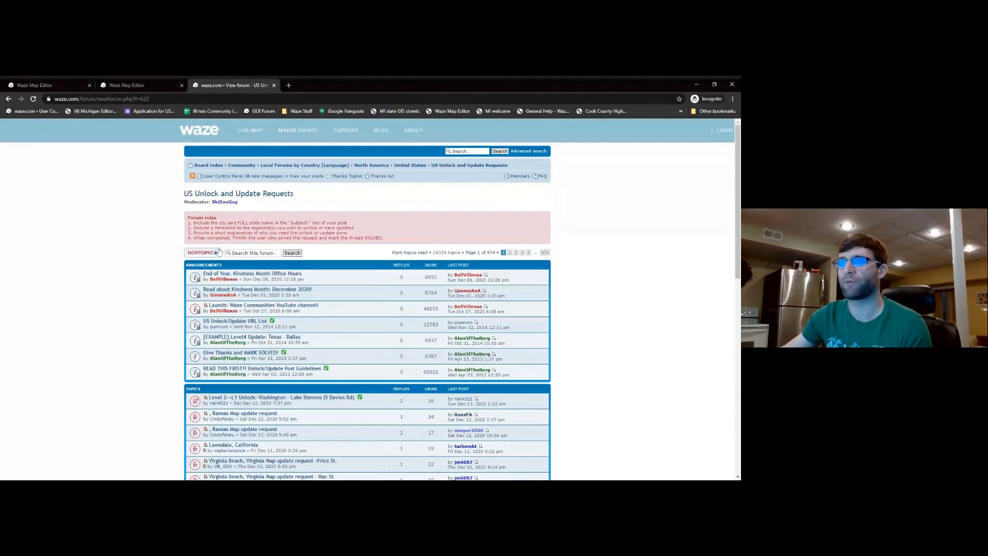
- Go back to the presentation and advance to the closing 'Thanks!' slide
scroll(182, 289, "down", 4)
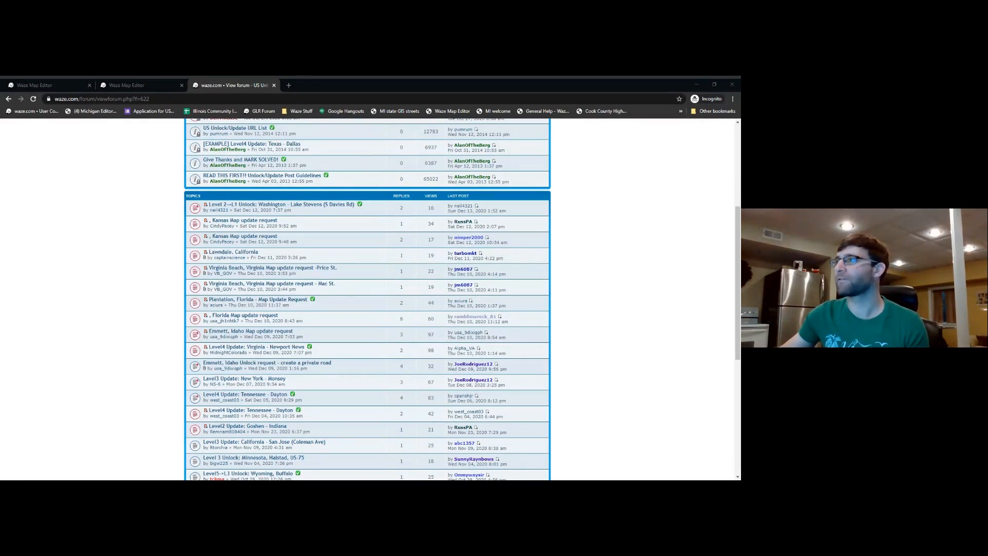
key("alt+Tab")
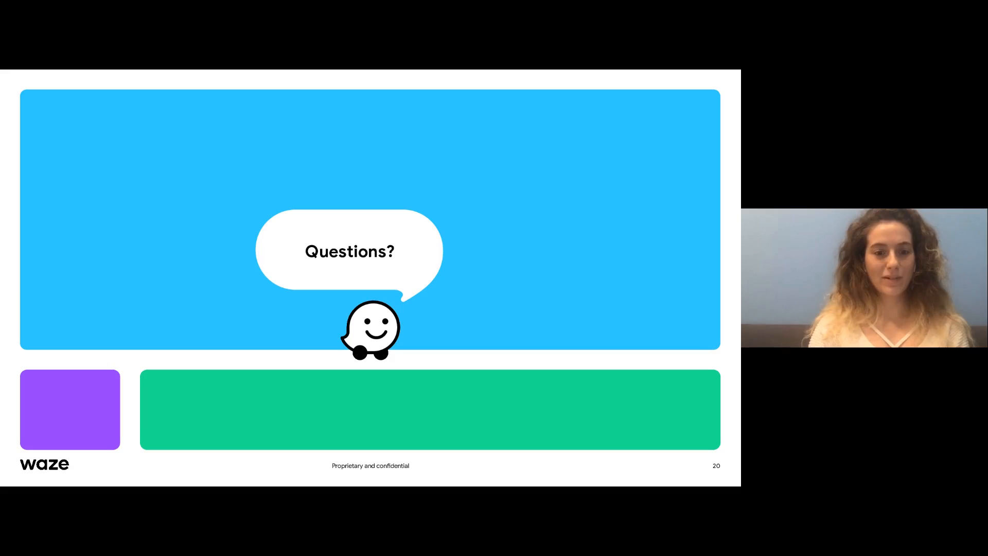
key("Right")
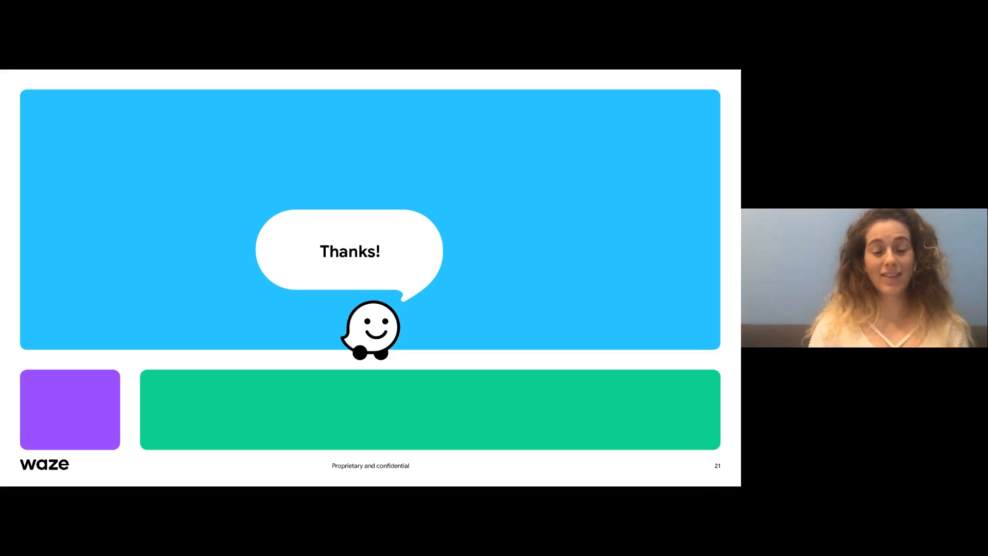